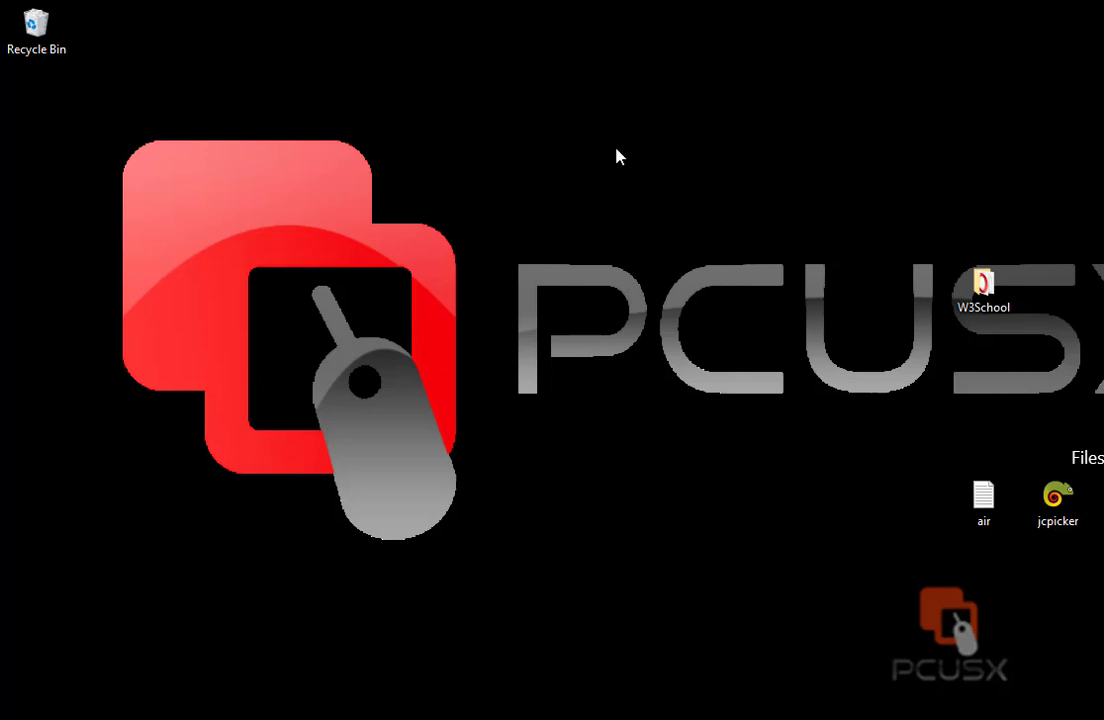
{"action": "right_click", "coordinate": [605, 155]}
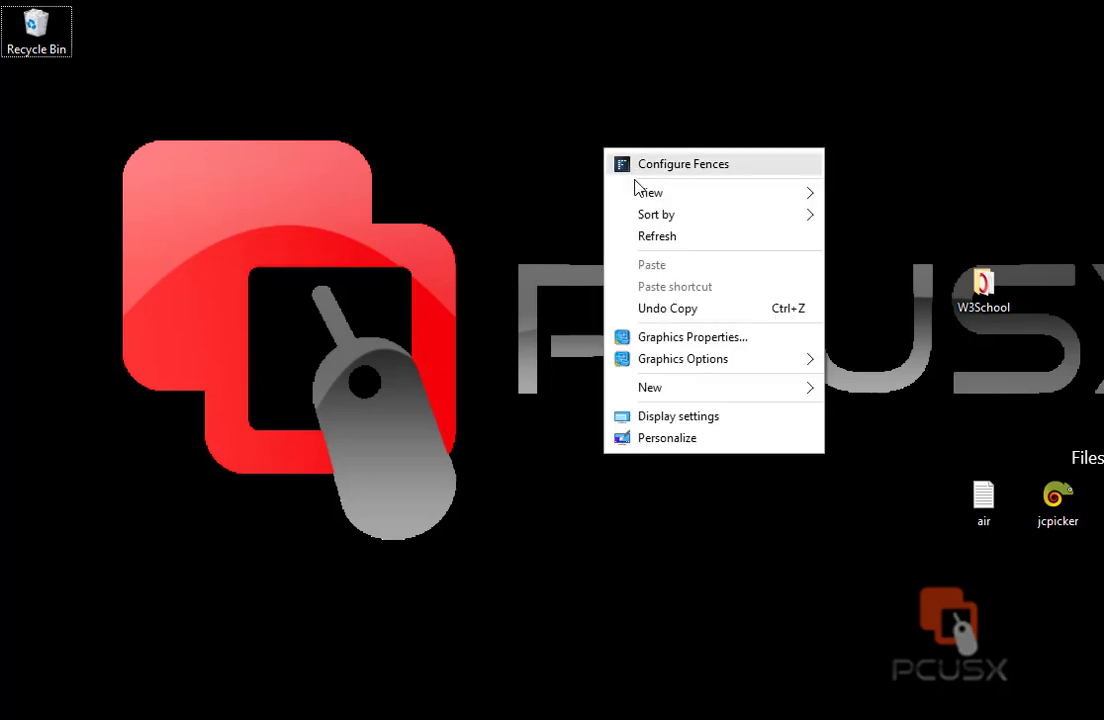
{"action": "left_click", "coordinate": [660, 238]}
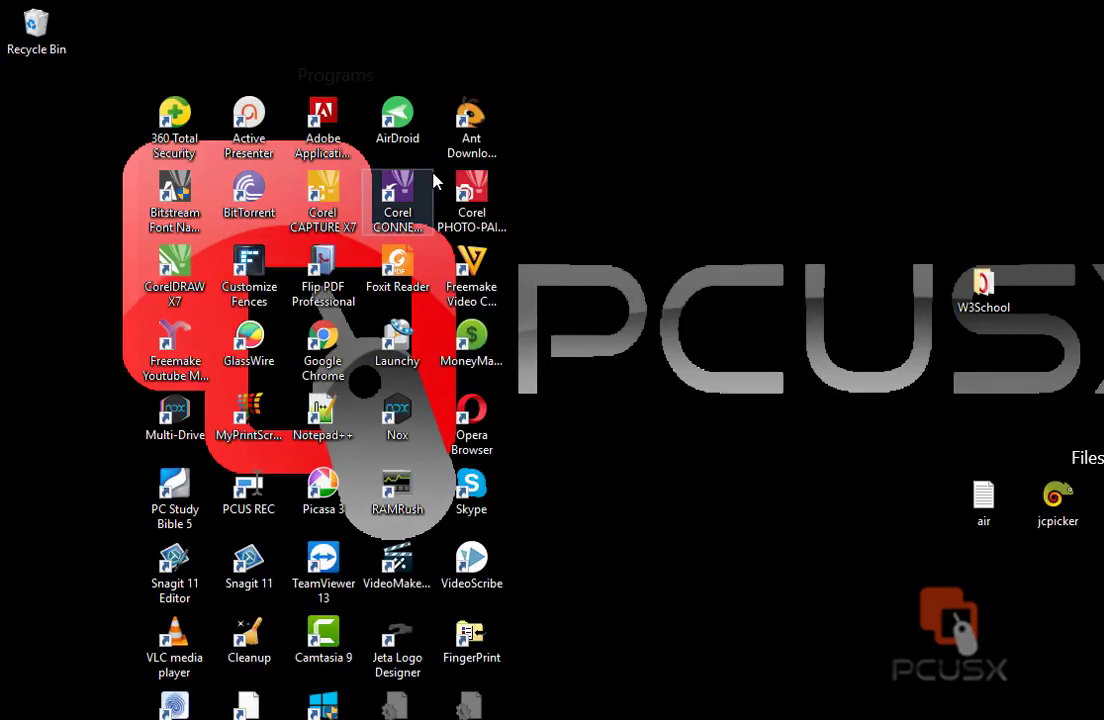
{"action": "double_click", "coordinate": [575, 258]}
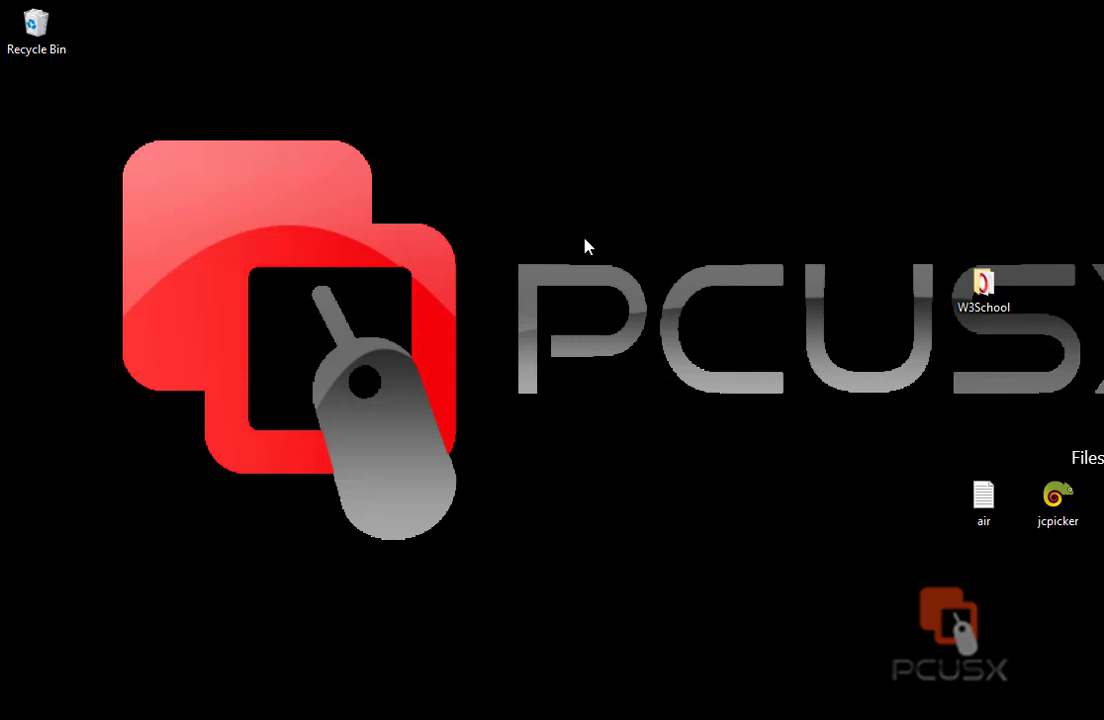
{"action": "mouse_move", "coordinate": [216, 2]}
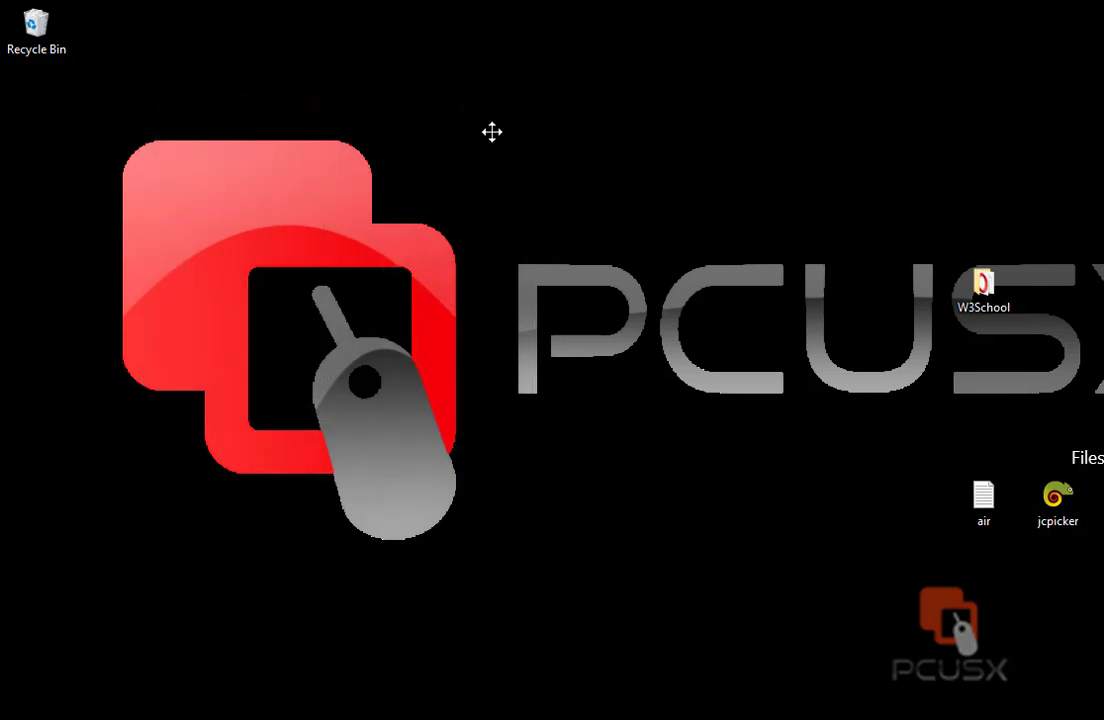
{"action": "double_click", "coordinate": [492, 132]}
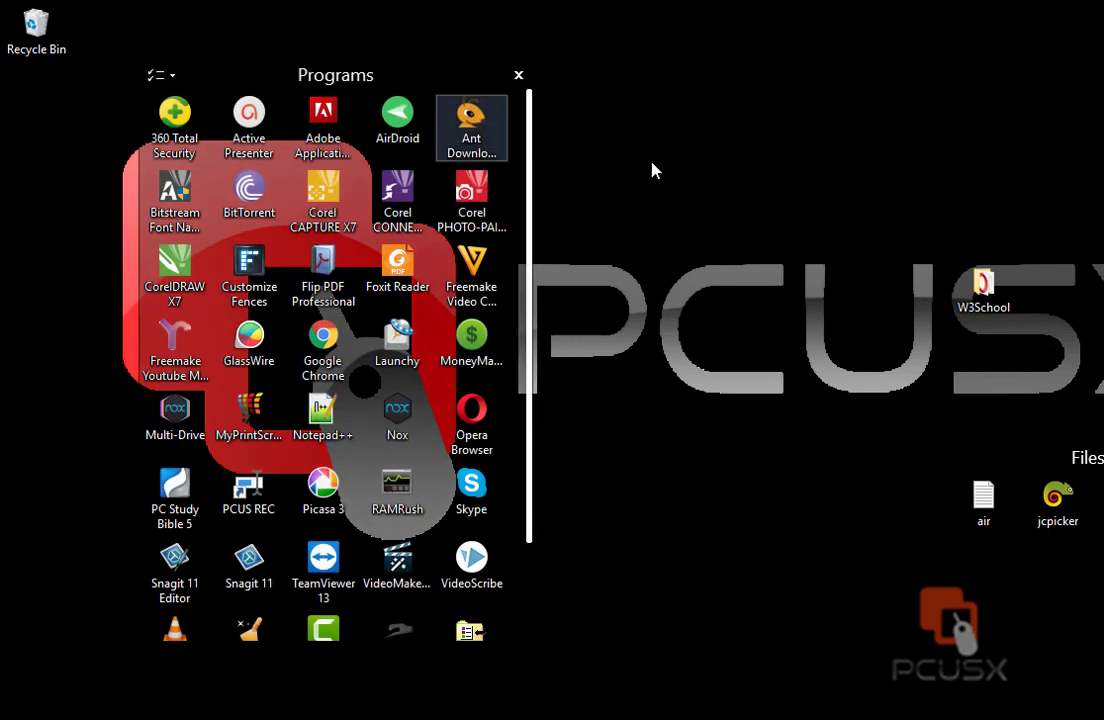
{"action": "double_click", "coordinate": [707, 340]}
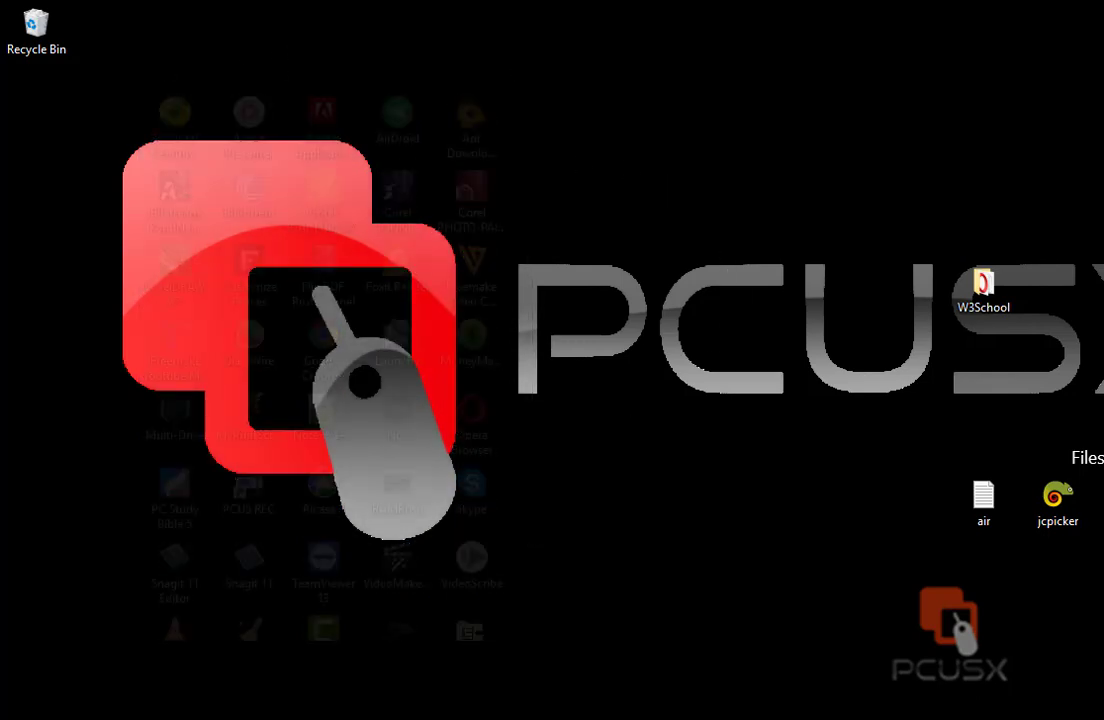
Create a desktop shortcut to the ACSAS Access database stored in the riotnut0088 folder
{"action": "double_click", "coordinate": [240, 120]}
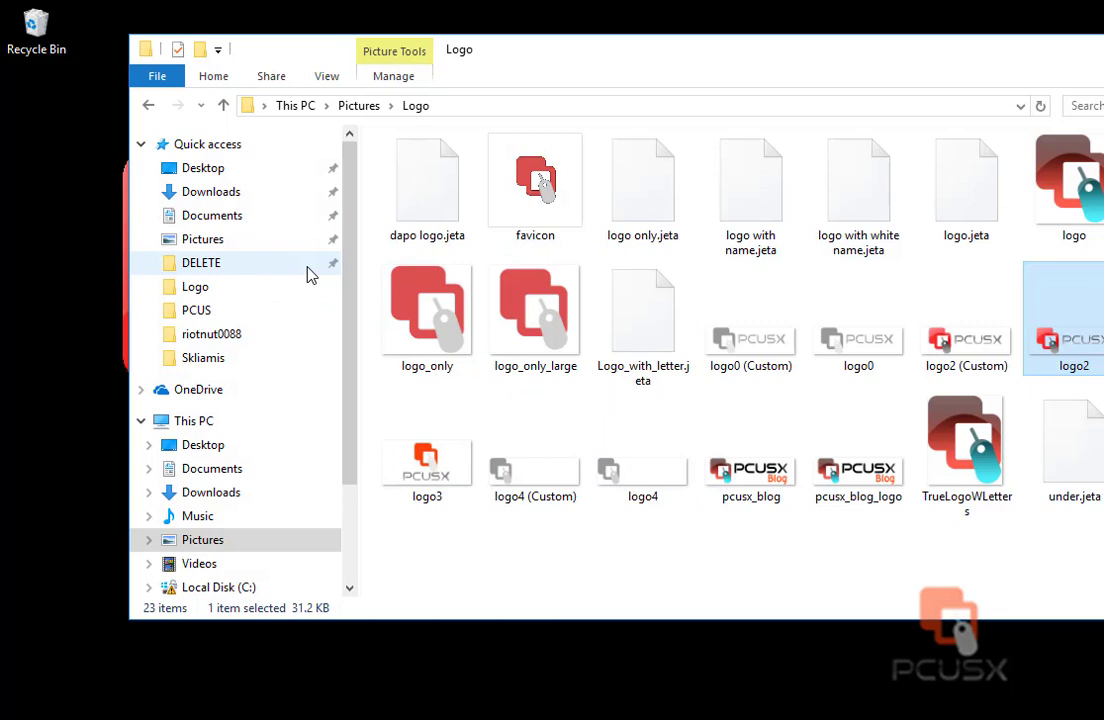
{"action": "left_click", "coordinate": [250, 340]}
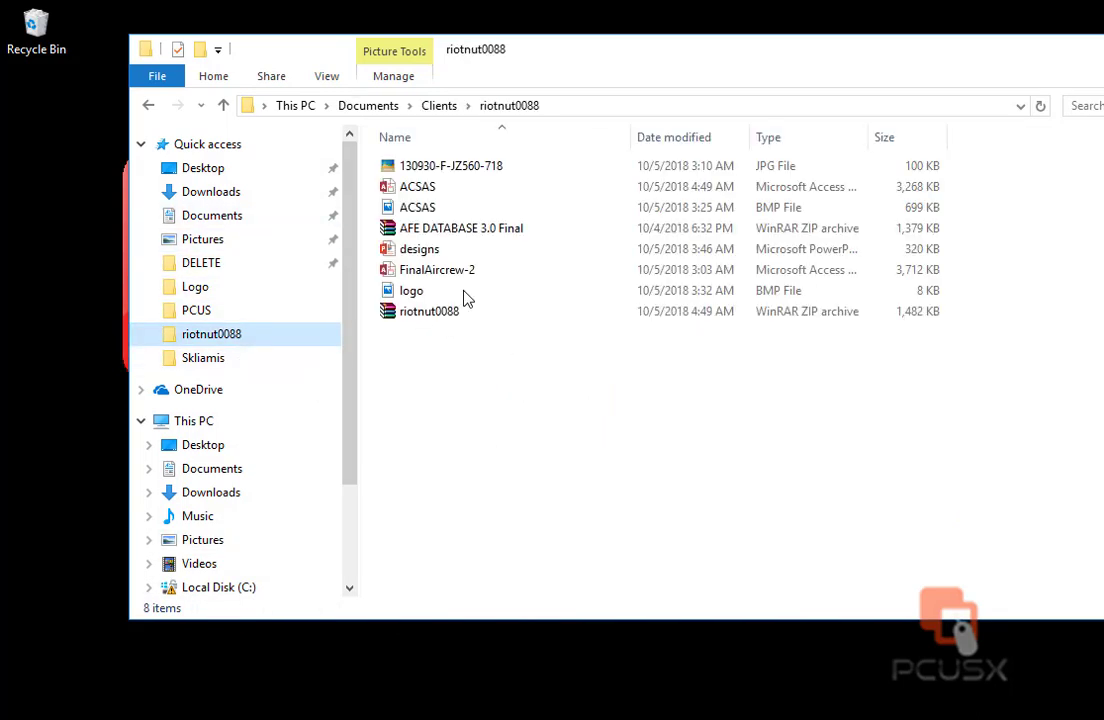
{"action": "right_click", "coordinate": [396, 190]}
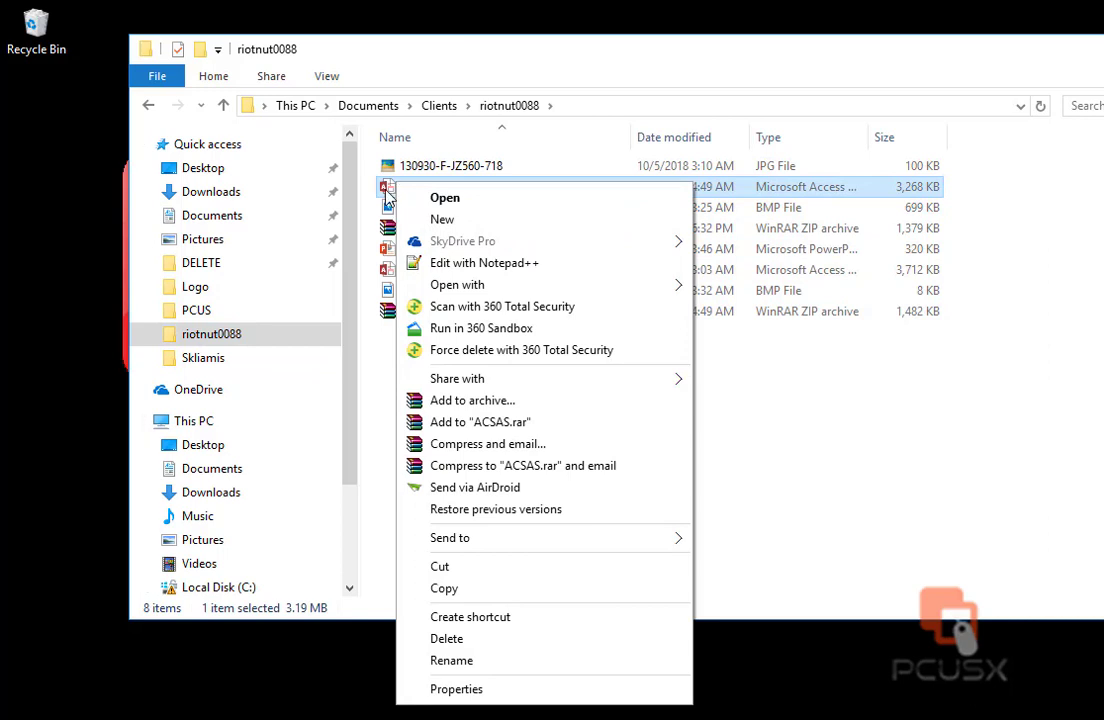
{"action": "left_click", "coordinate": [829, 360]}
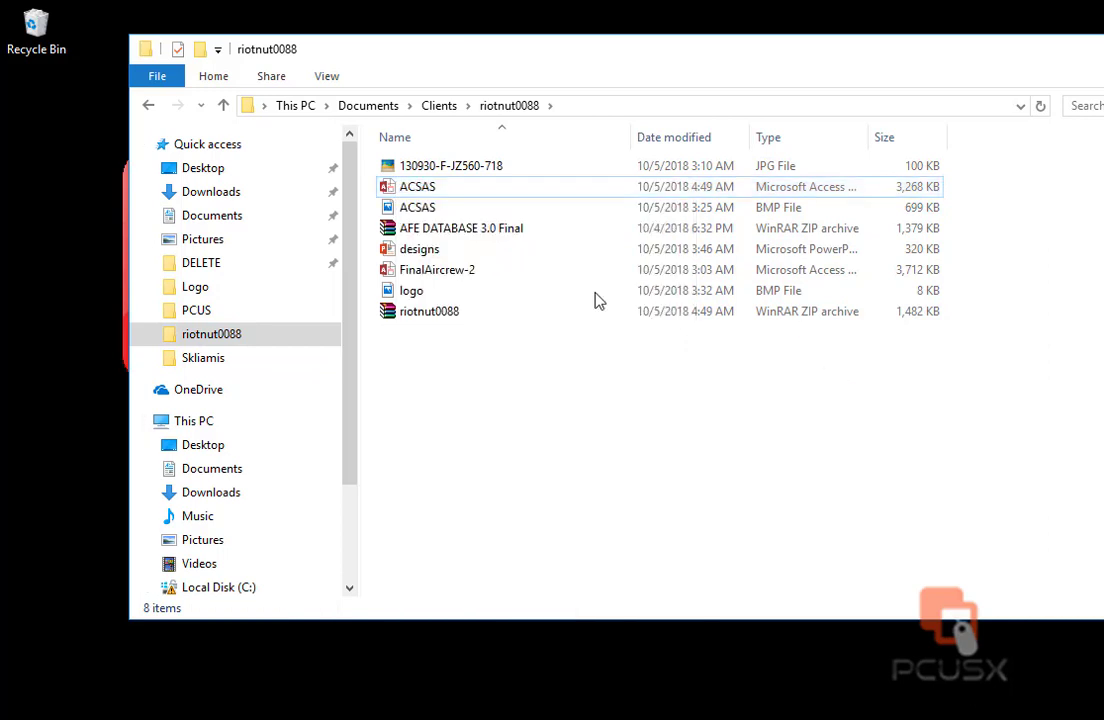
{"action": "left_click", "coordinate": [430, 166]}
{"action": "right_click", "coordinate": [426, 190]}
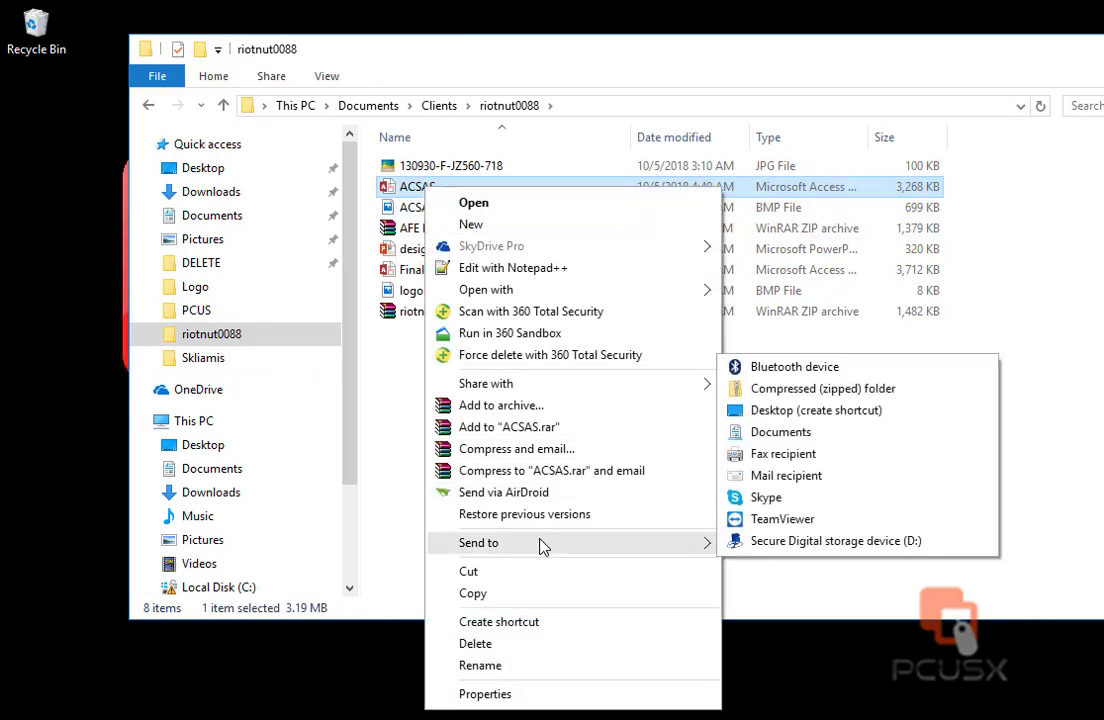
{"action": "mouse_move", "coordinate": [665, 550]}
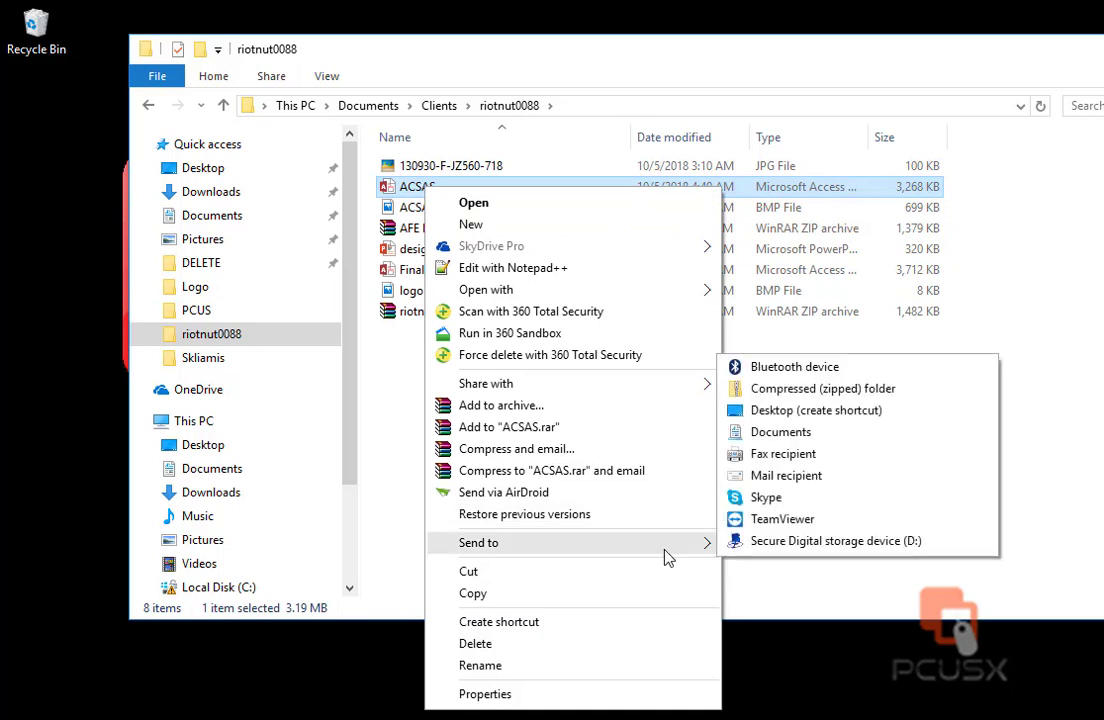
{"action": "left_click", "coordinate": [810, 411]}
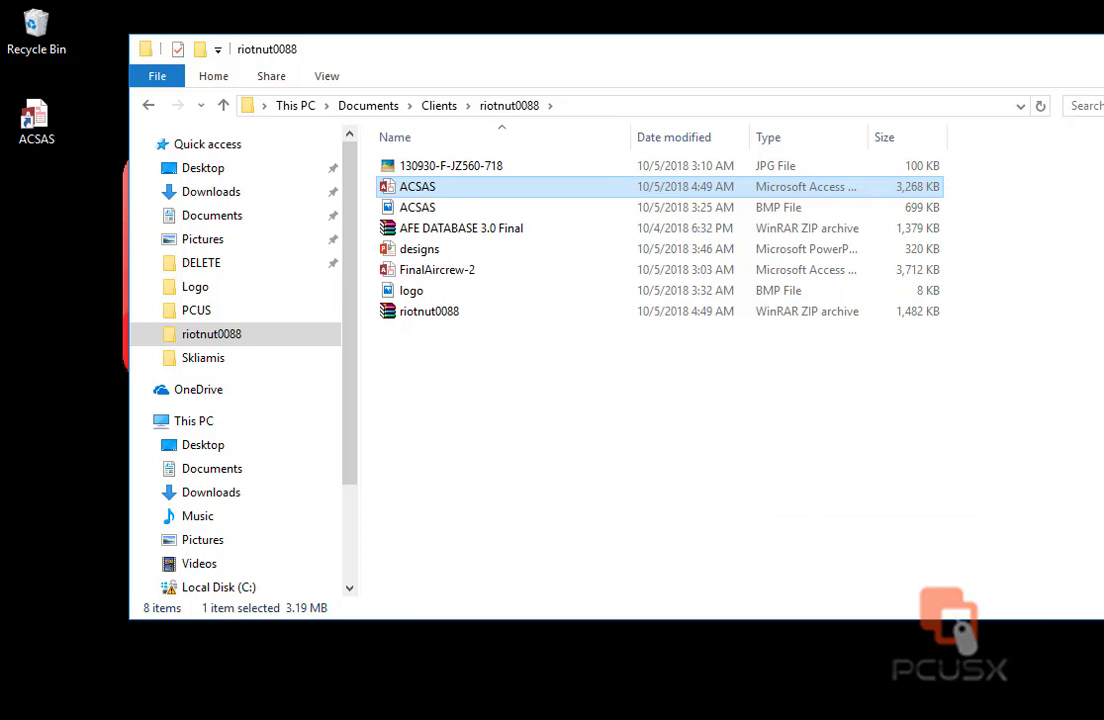
Change the ACSAS desktop shortcut's icon to the monitor with green pen from shell32.dll, and move the Properties window clear of the shortcut
{"action": "key", "text": "super+d"}
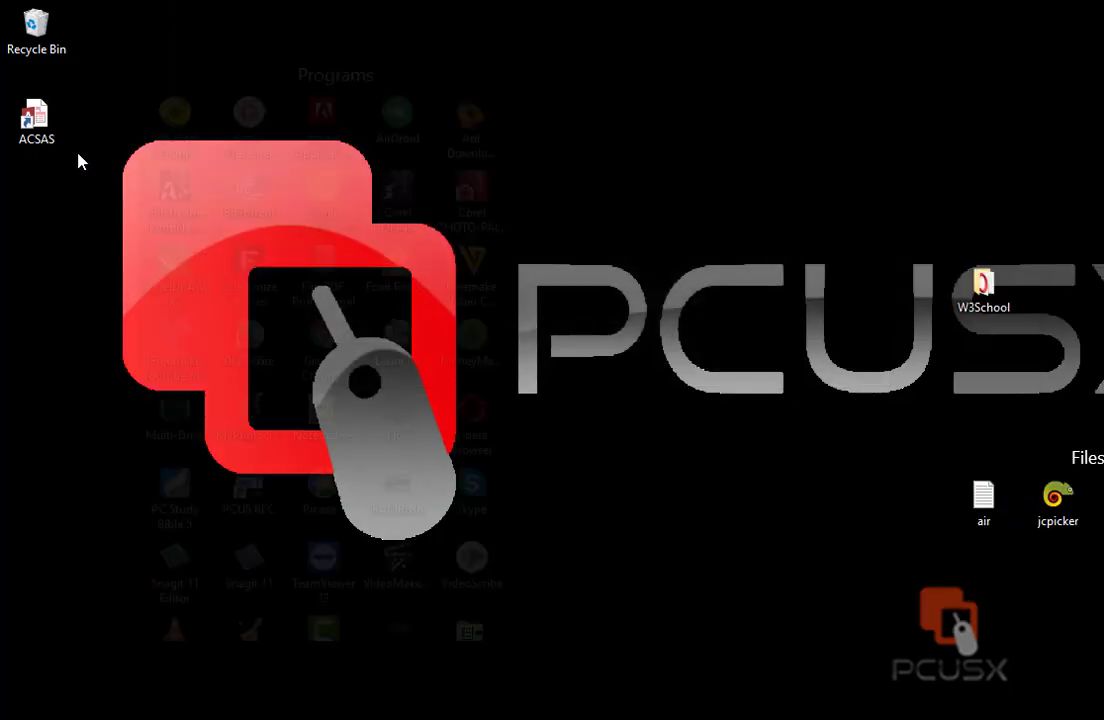
{"action": "left_click", "coordinate": [31, 111]}
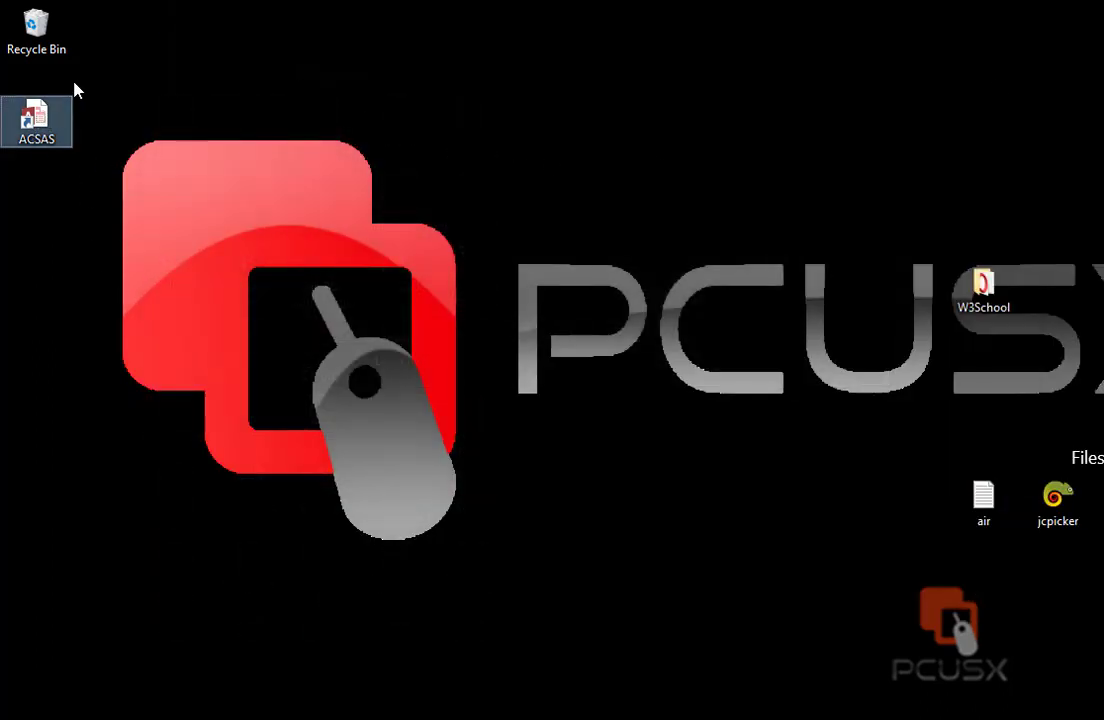
{"action": "right_click", "coordinate": [34, 120]}
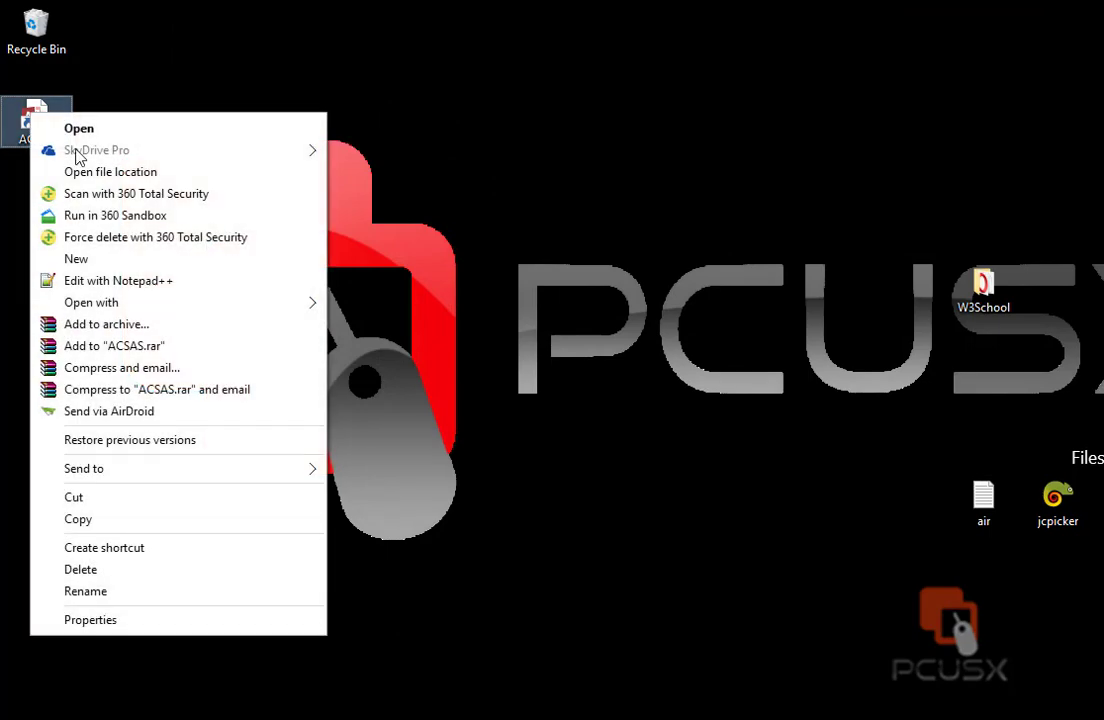
{"action": "left_click", "coordinate": [150, 626]}
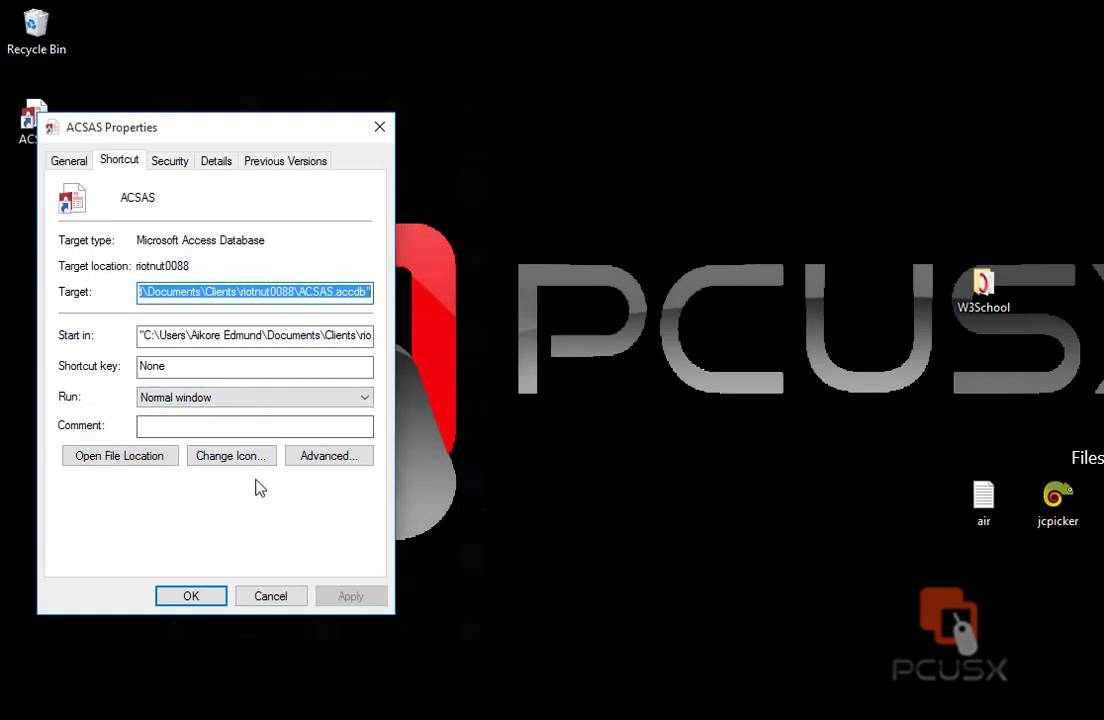
{"action": "left_click", "coordinate": [232, 456]}
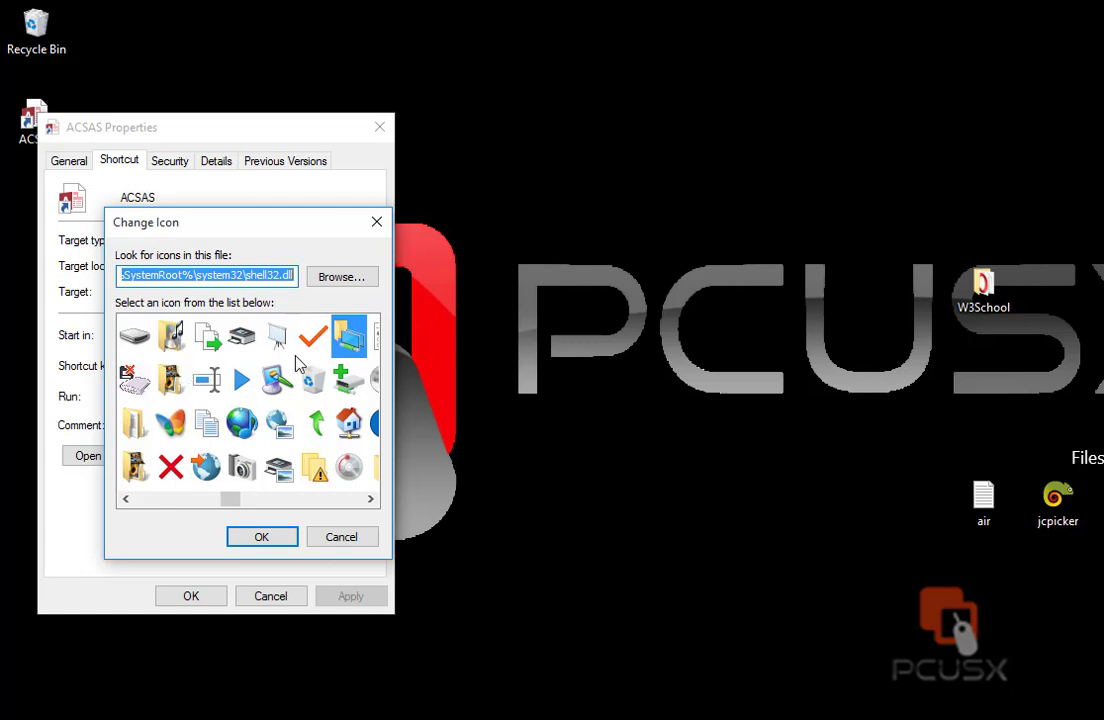
{"action": "scroll", "coordinate": [268, 385], "scroll_direction": "right", "scroll_amount": 5}
{"action": "scroll", "coordinate": [265, 395], "scroll_direction": "left", "scroll_amount": 5}
{"action": "left_click", "coordinate": [278, 384]}
{"action": "left_click", "coordinate": [283, 538]}
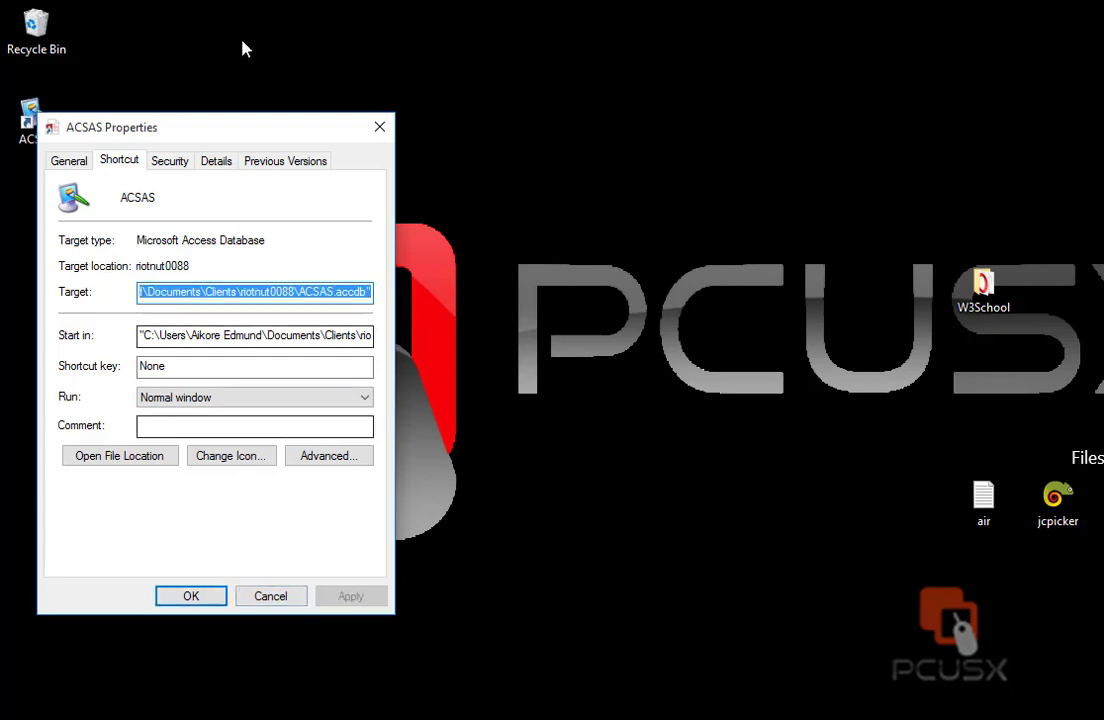
{"action": "left_click_drag", "start_coordinate": [203, 124], "coordinate": [486, 135]}
{"action": "left_click", "coordinate": [38, 118]}
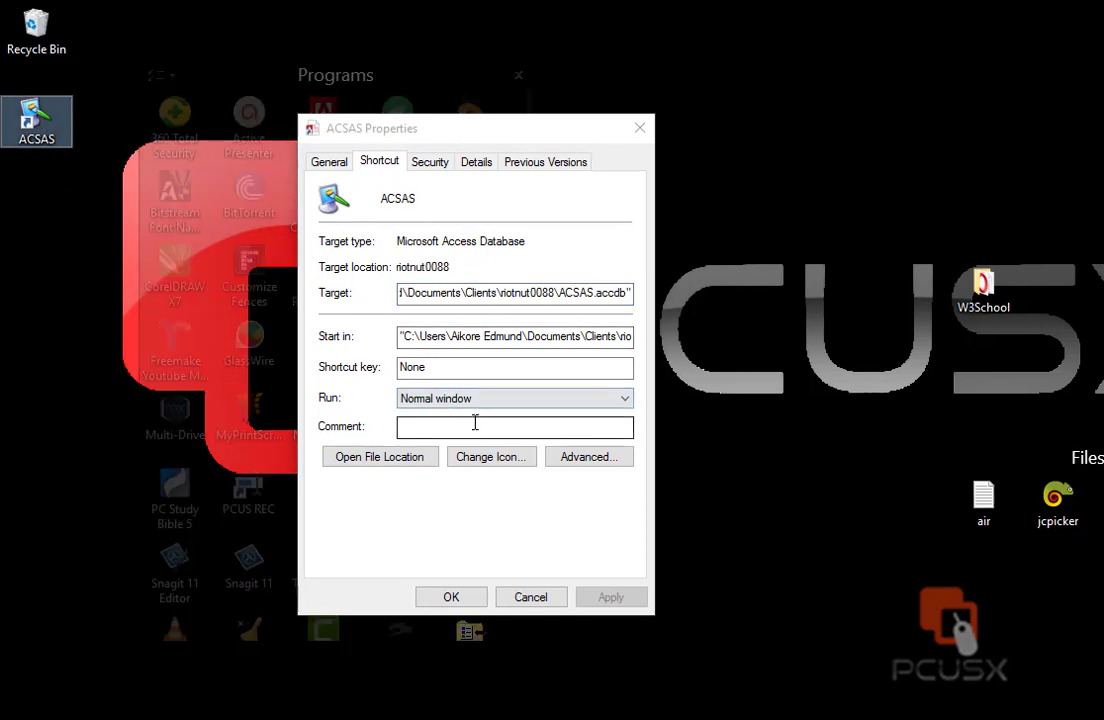
Browse for a custom icon file for the ACSAS shortcut, limiting the file type to Icons
{"action": "left_click", "coordinate": [512, 461]}
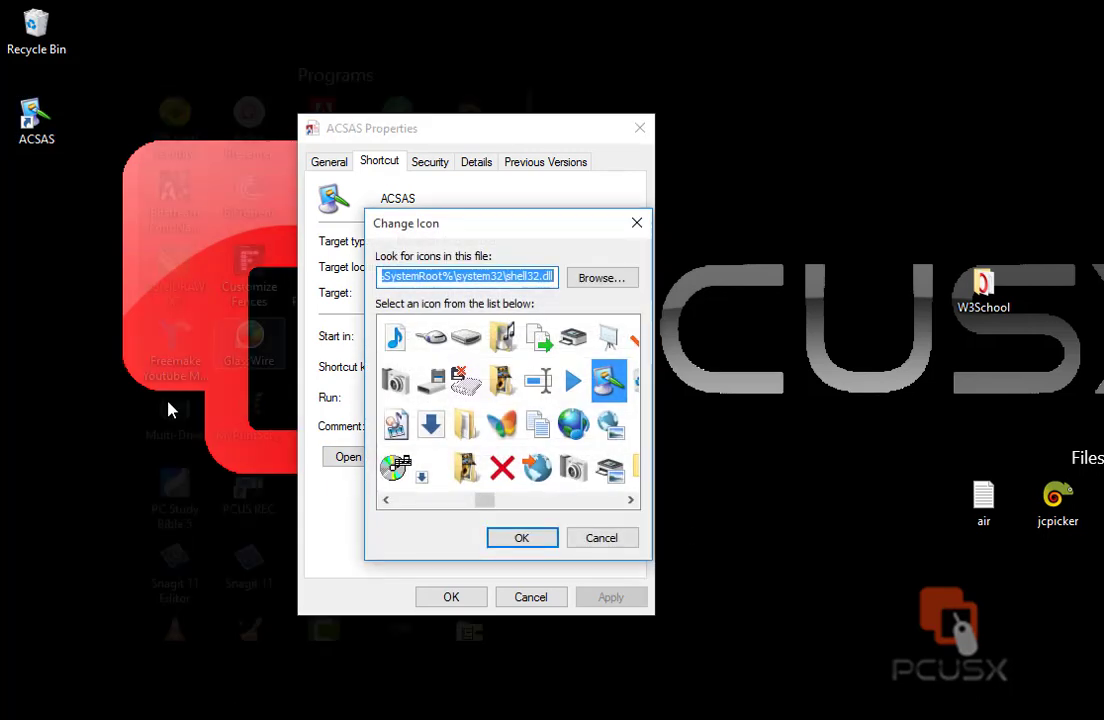
{"action": "left_click", "coordinate": [604, 280]}
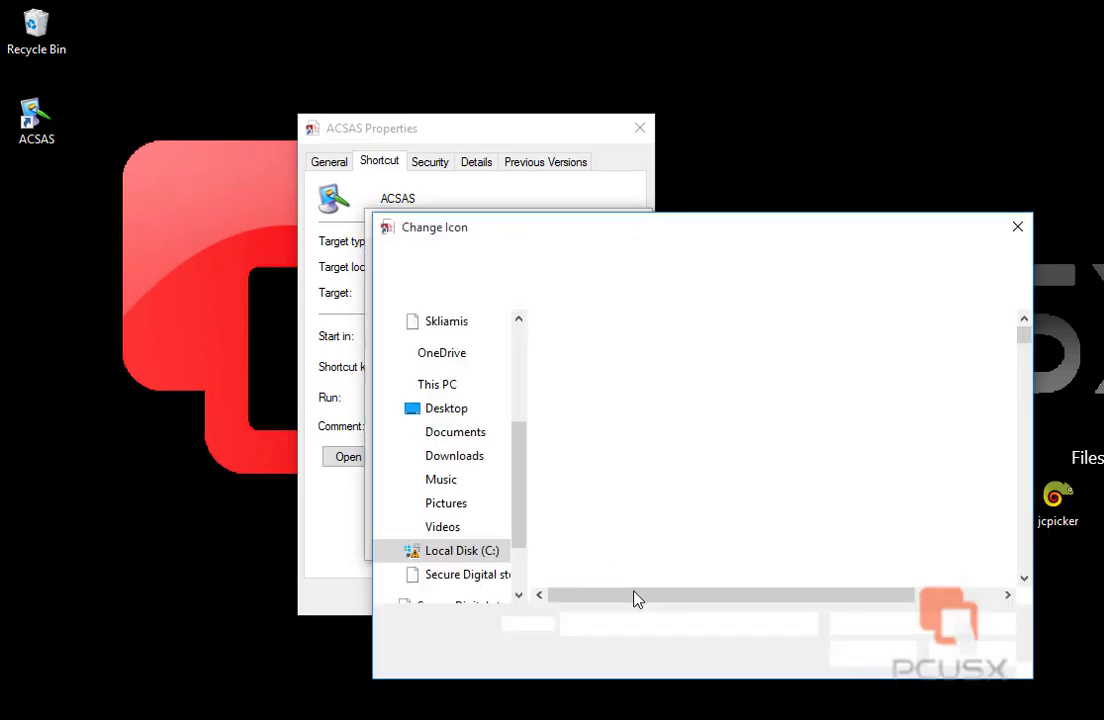
{"action": "left_click", "coordinate": [899, 626]}
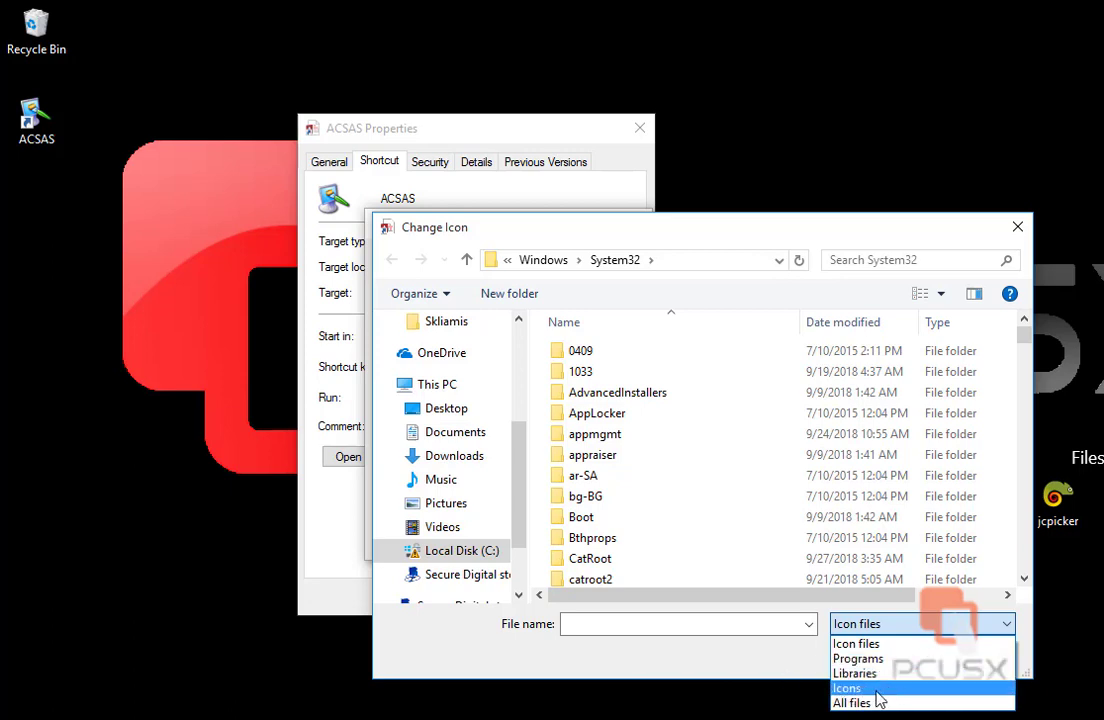
{"action": "left_click", "coordinate": [885, 692]}
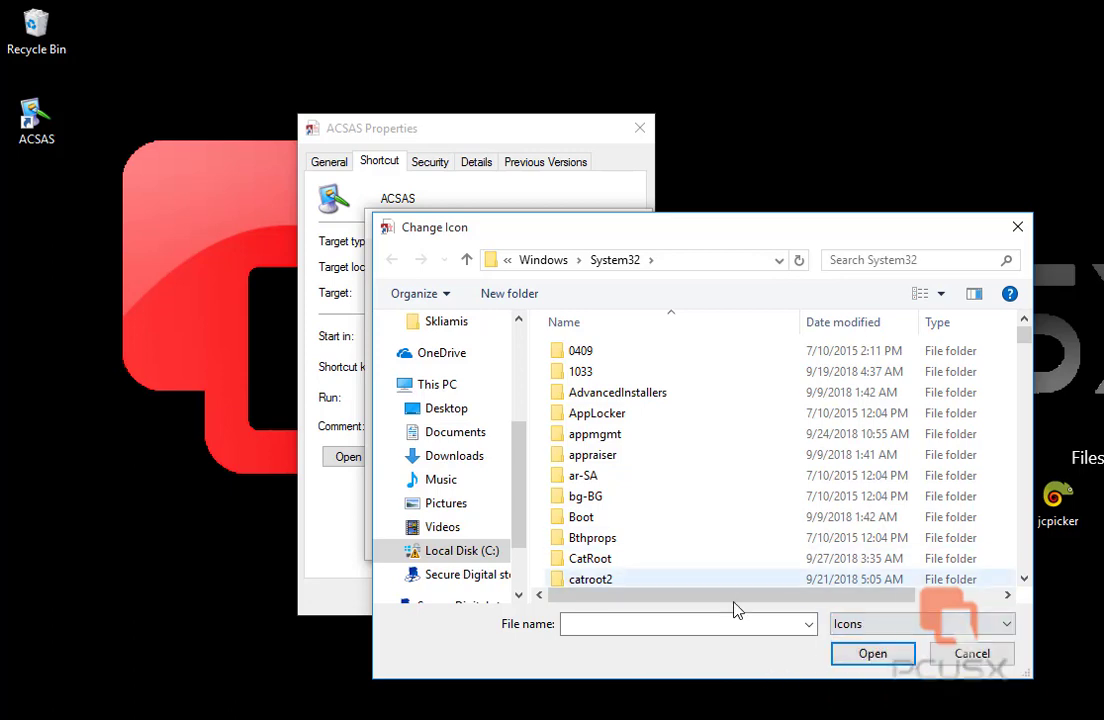
{"action": "scroll", "coordinate": [683, 490], "scroll_direction": "down", "scroll_amount": 10}
{"action": "scroll", "coordinate": [689, 496], "scroll_direction": "down", "scroll_amount": 2}
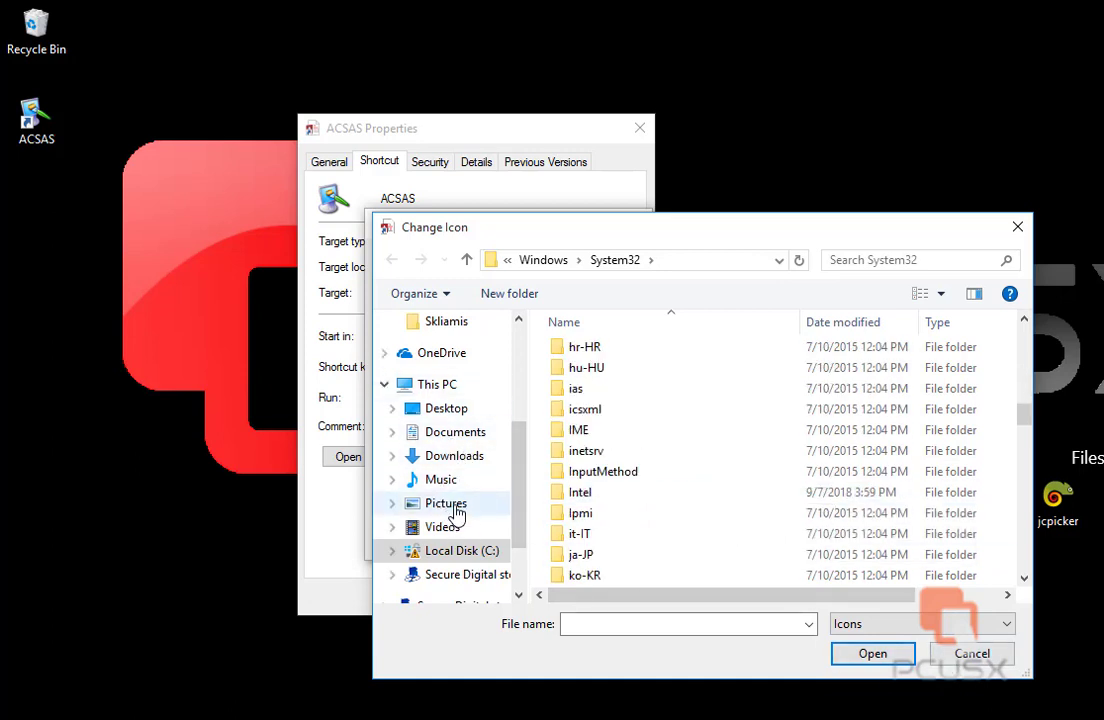
Look for icon files in the Logo folder under Pictures, and leave the file browser without choosing one
{"action": "left_click", "coordinate": [452, 505]}
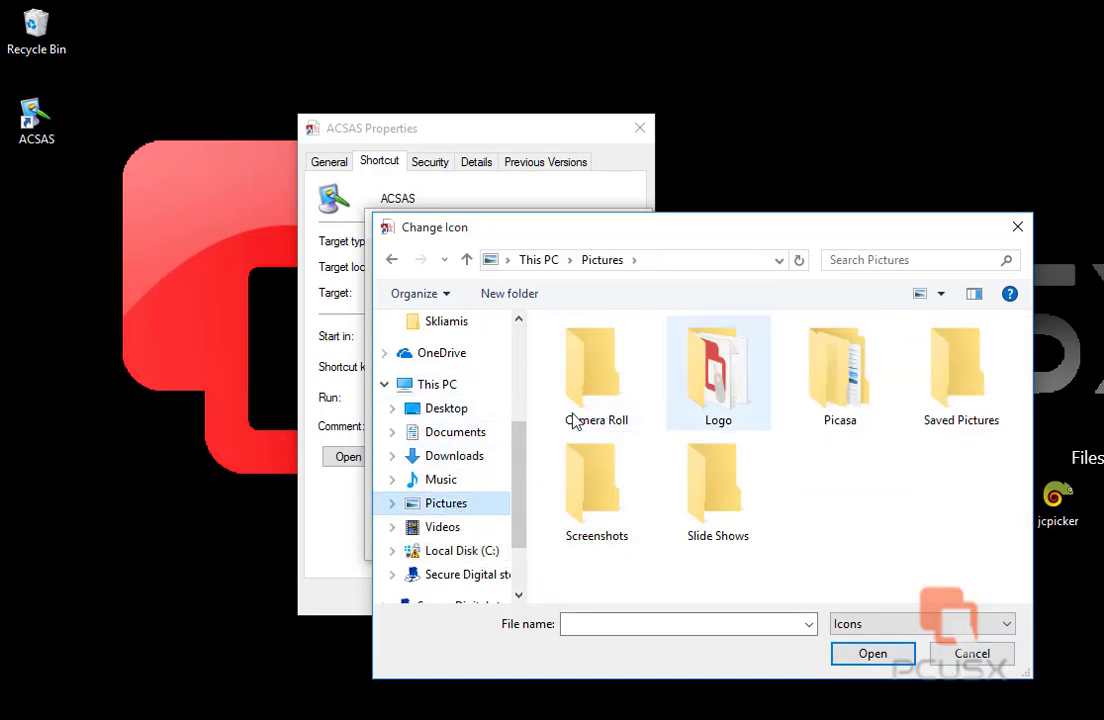
{"action": "double_click", "coordinate": [707, 390]}
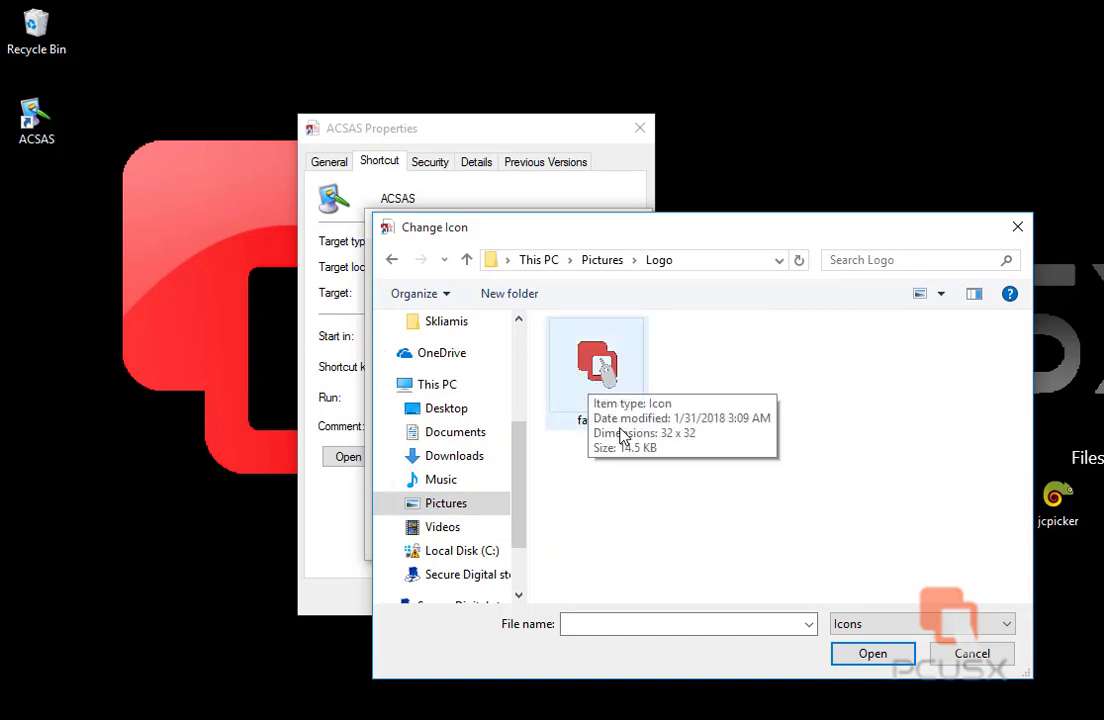
{"action": "scroll", "coordinate": [451, 362], "scroll_direction": "up", "scroll_amount": 3}
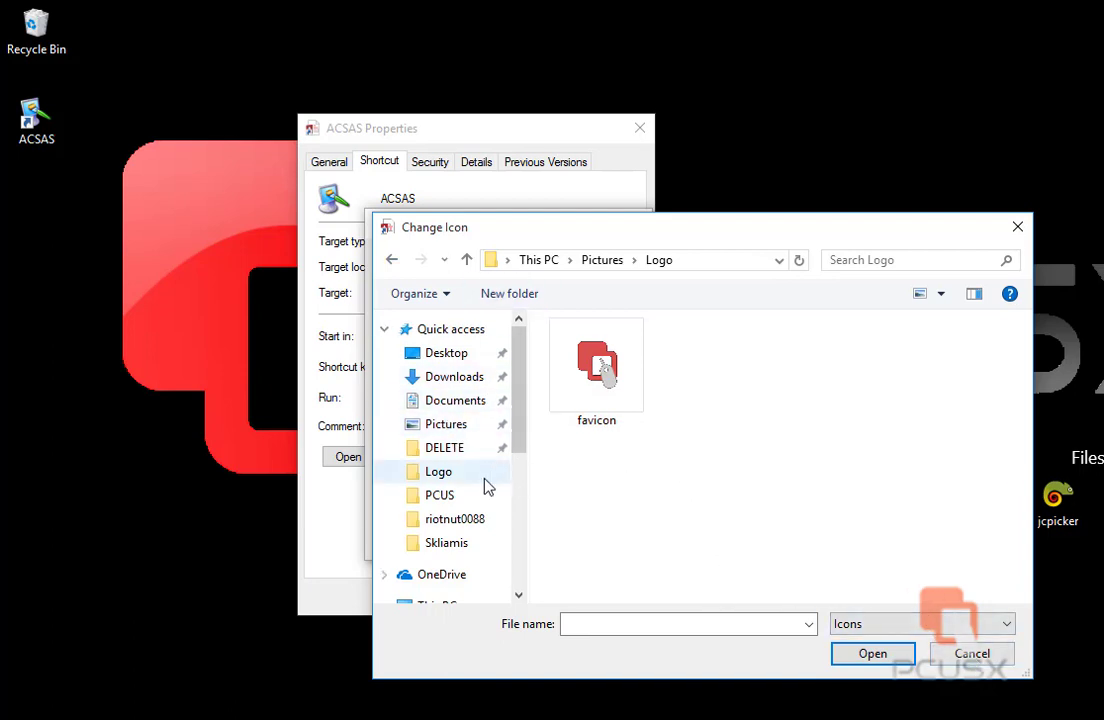
{"action": "left_click", "coordinate": [452, 480]}
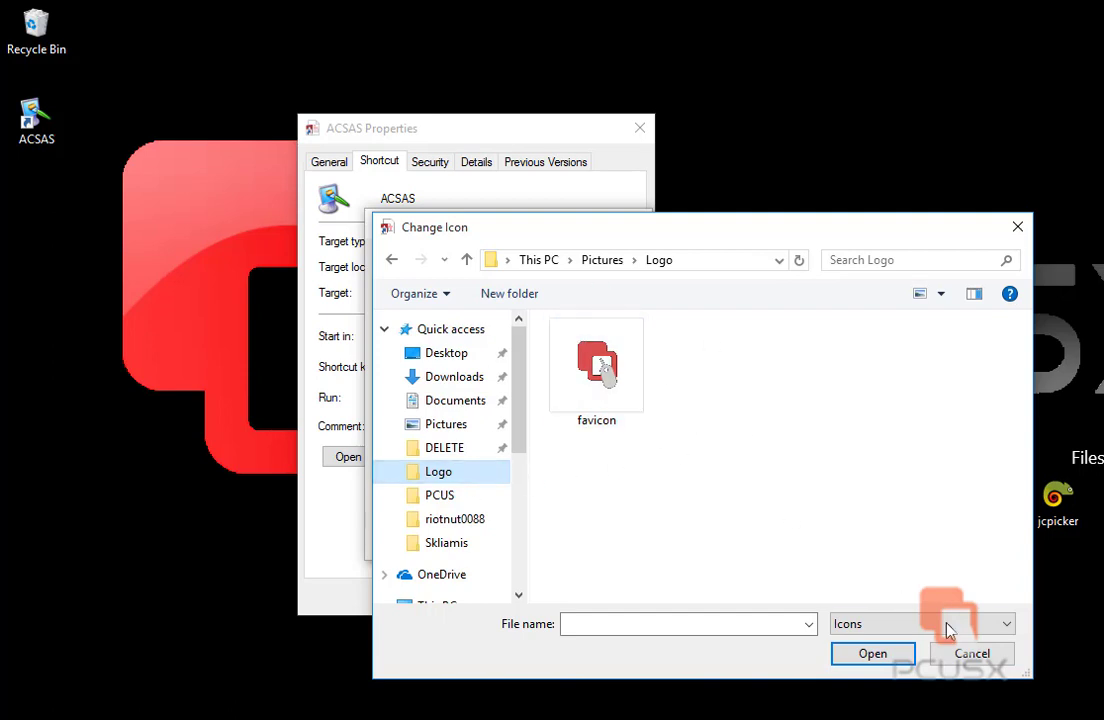
{"action": "left_click", "coordinate": [970, 652]}
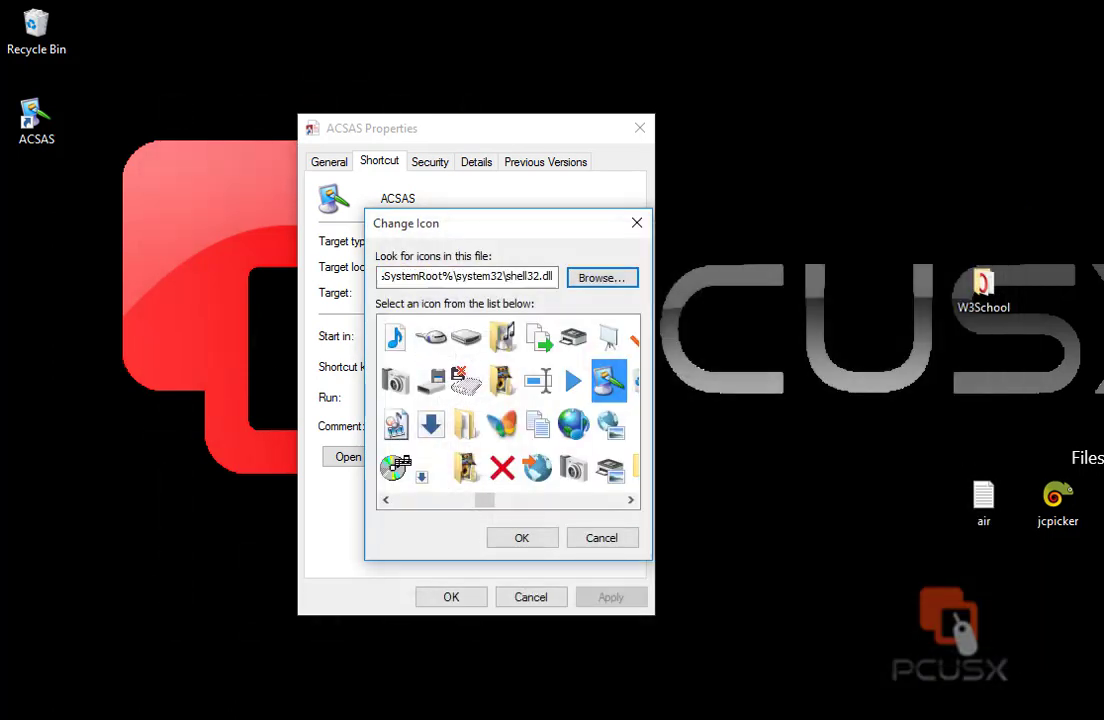
Switch to File Explorer and view the image files in the Logo folder under Pictures
{"action": "key", "text": "alt+Tab"}
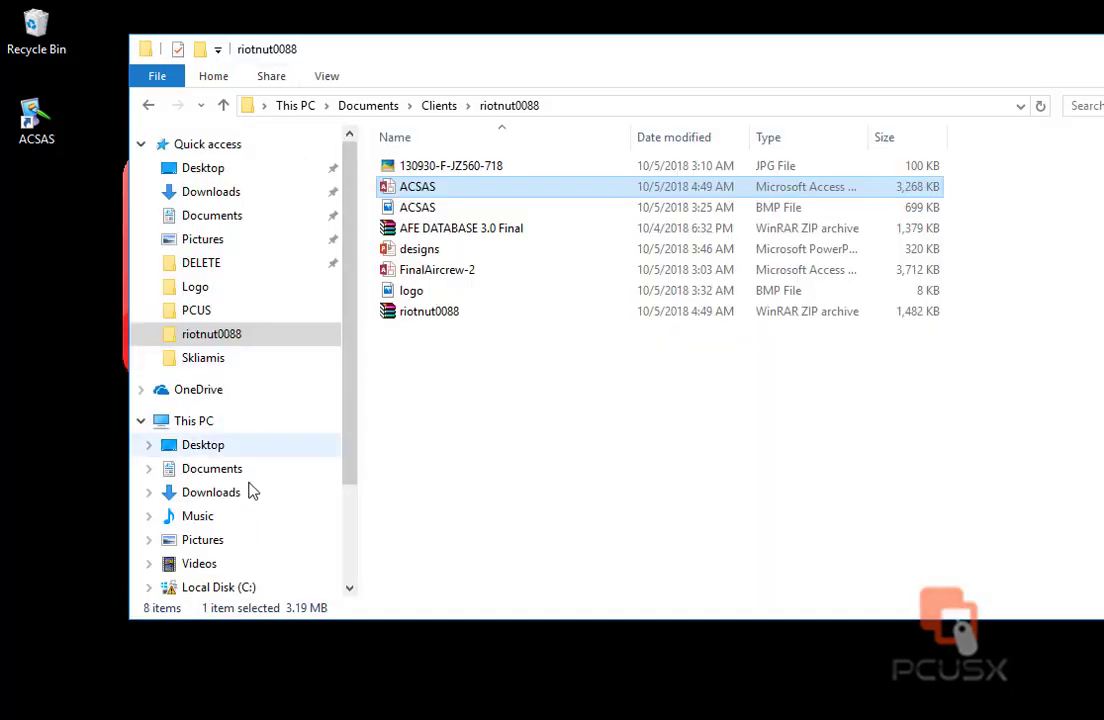
{"action": "left_click", "coordinate": [149, 540]}
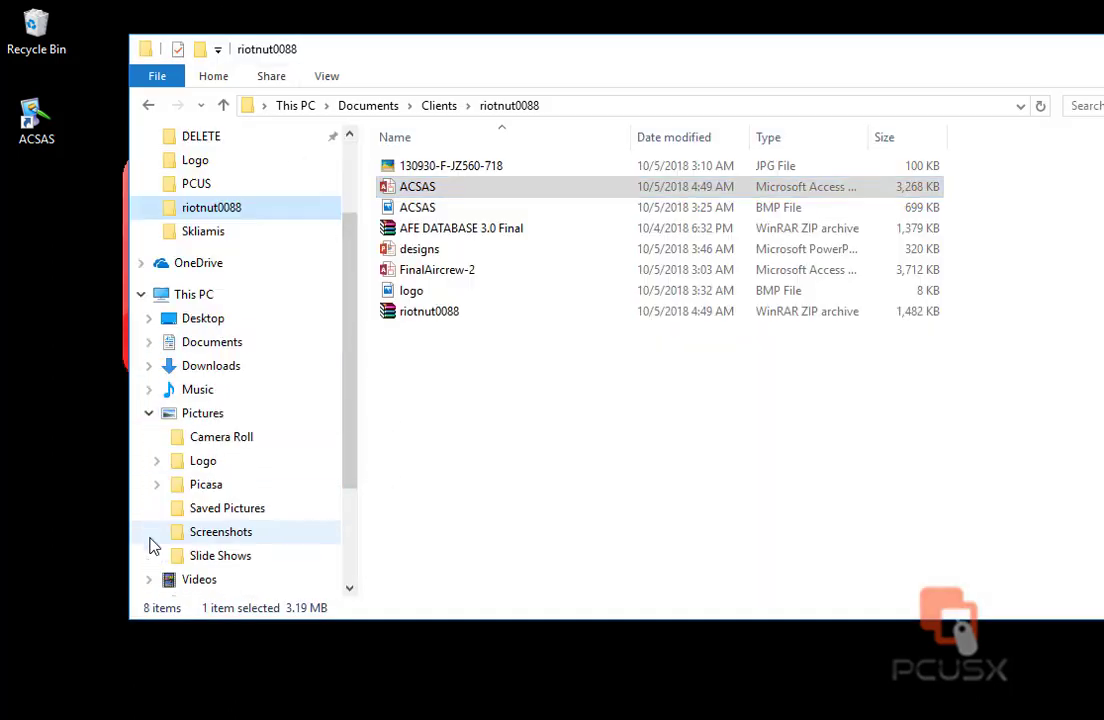
{"action": "left_click", "coordinate": [202, 440]}
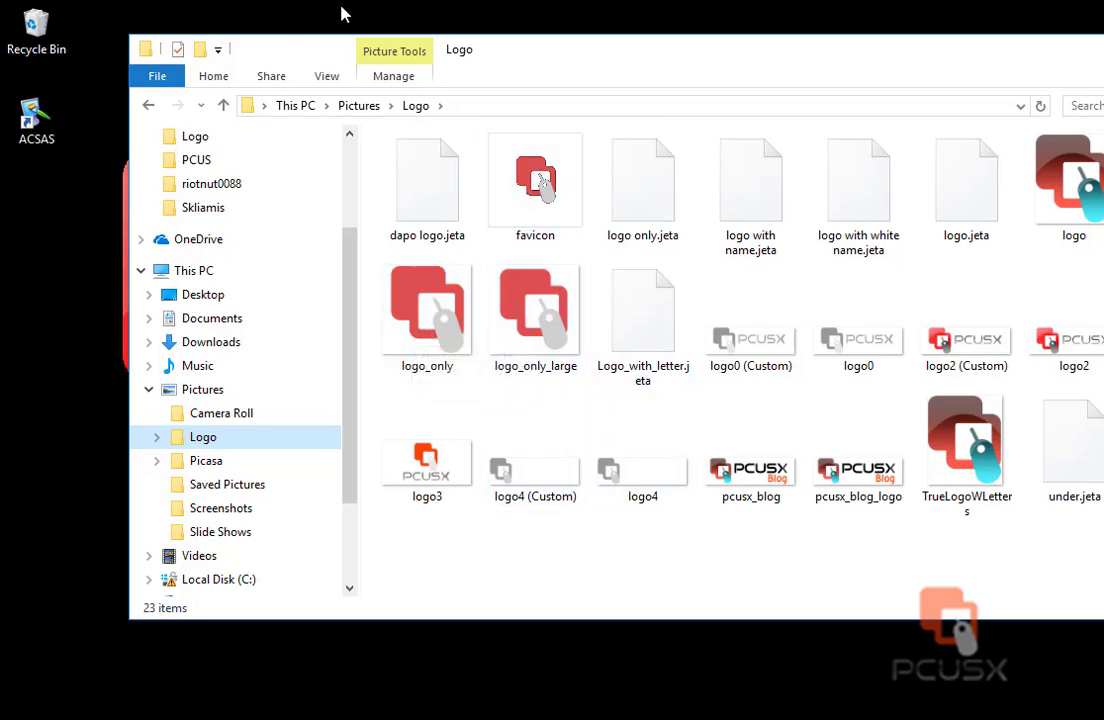
Switch to the browser at icoconvert.com and choose logo_only from the Logo folder under Pictures as the image file
{"action": "mouse_move", "coordinate": [282, 3]}
{"action": "left_click", "coordinate": [250, 45]}
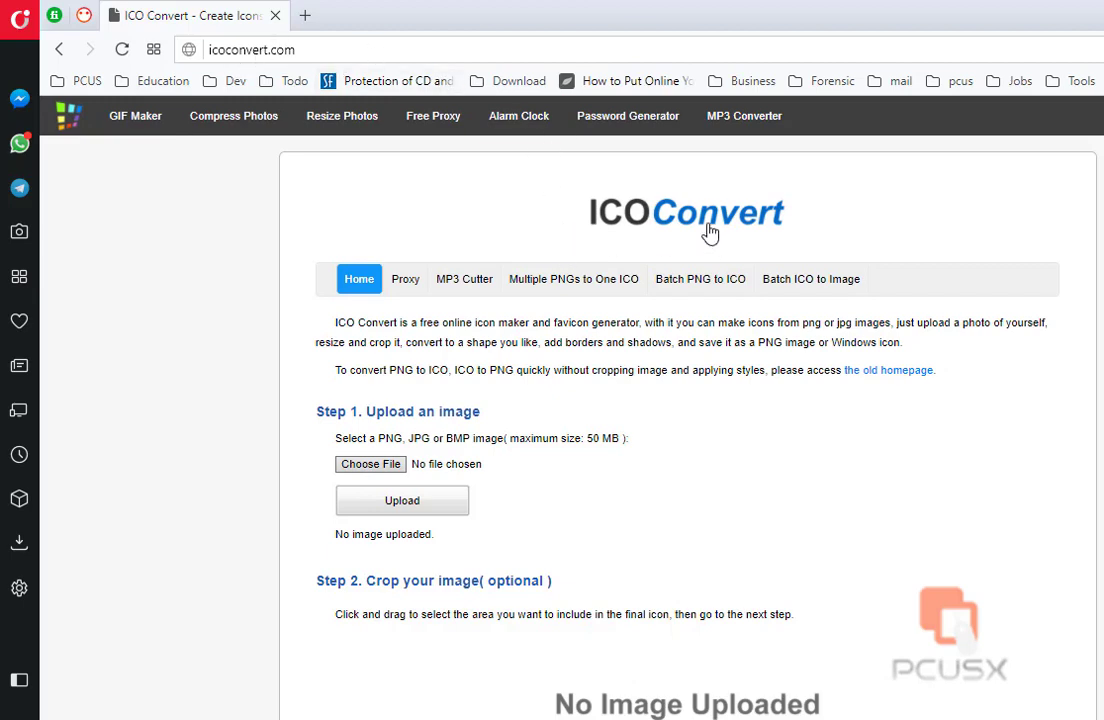
{"action": "scroll", "coordinate": [648, 380], "scroll_direction": "down", "scroll_amount": 2}
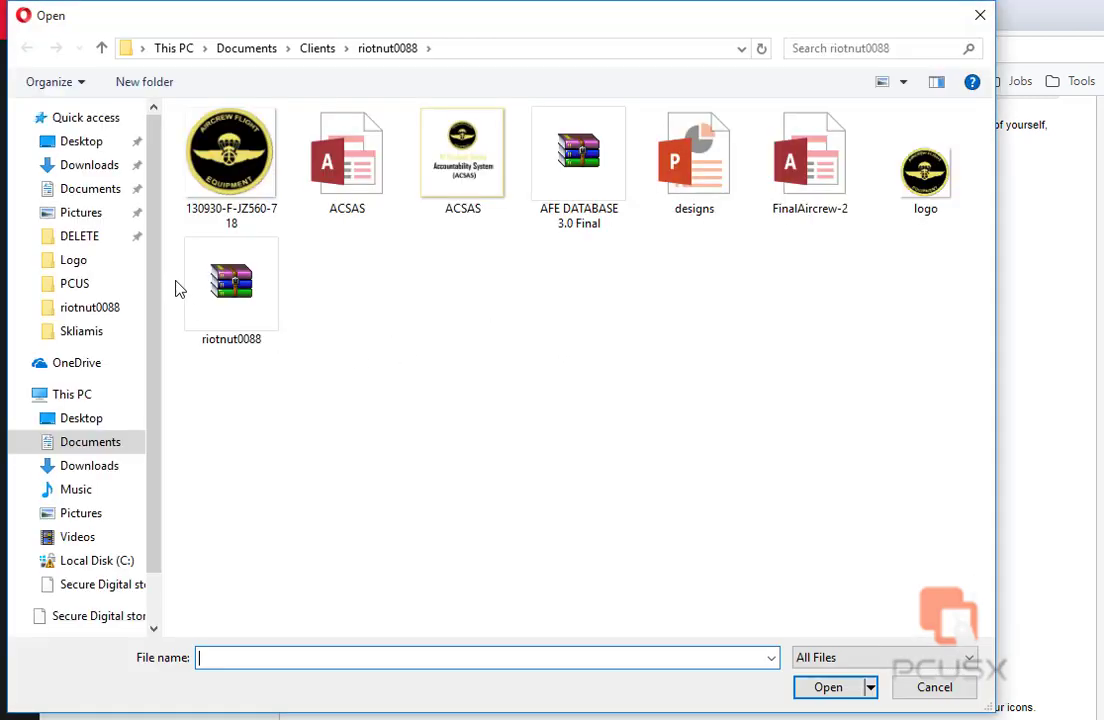
{"action": "left_click", "coordinate": [78, 260]}
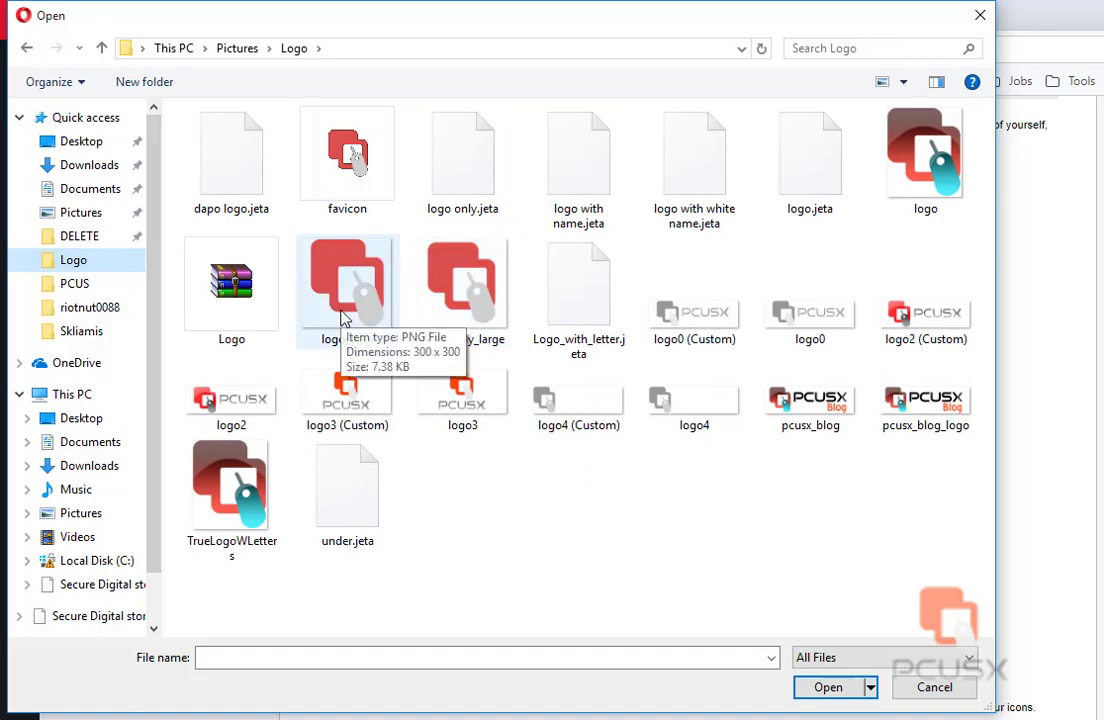
{"action": "left_click", "coordinate": [368, 299]}
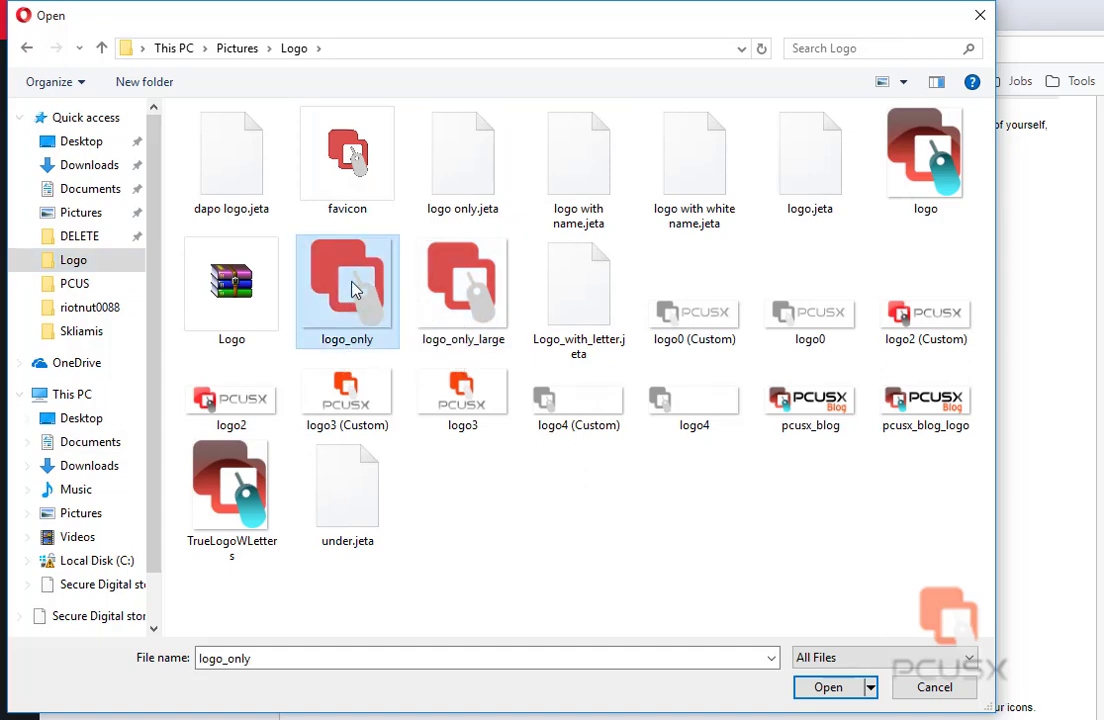
{"action": "double_click", "coordinate": [355, 290]}
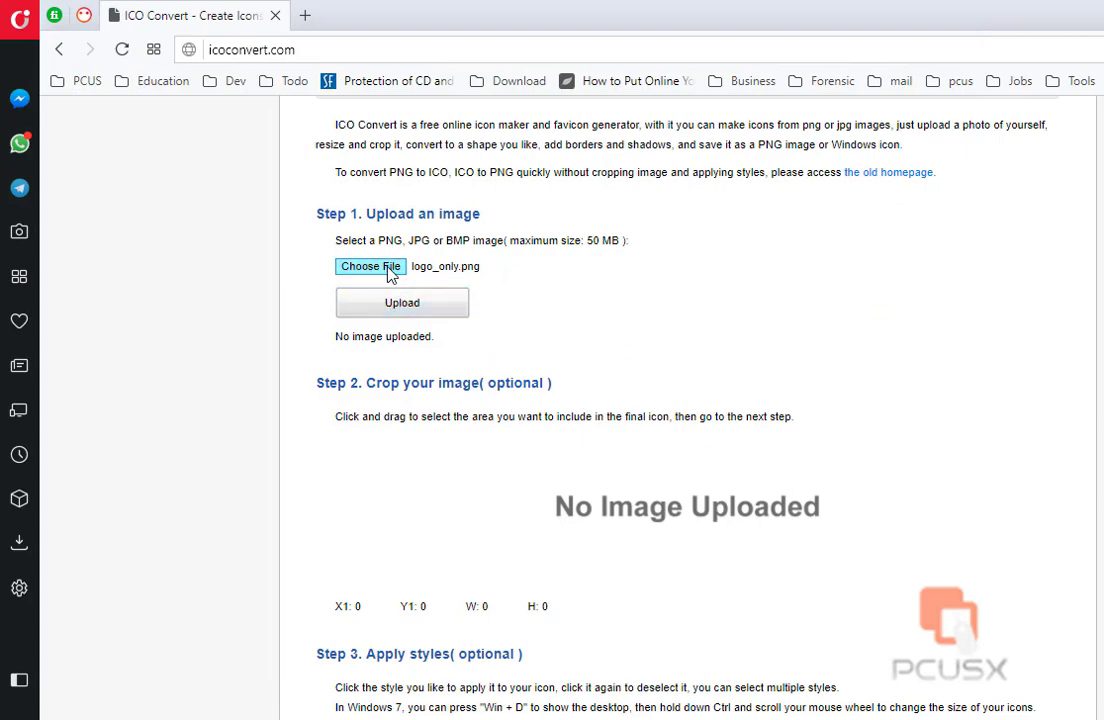
Replace the chosen image file with logo_only_large from the Logo folder, and upload it
{"action": "left_click", "coordinate": [370, 266]}
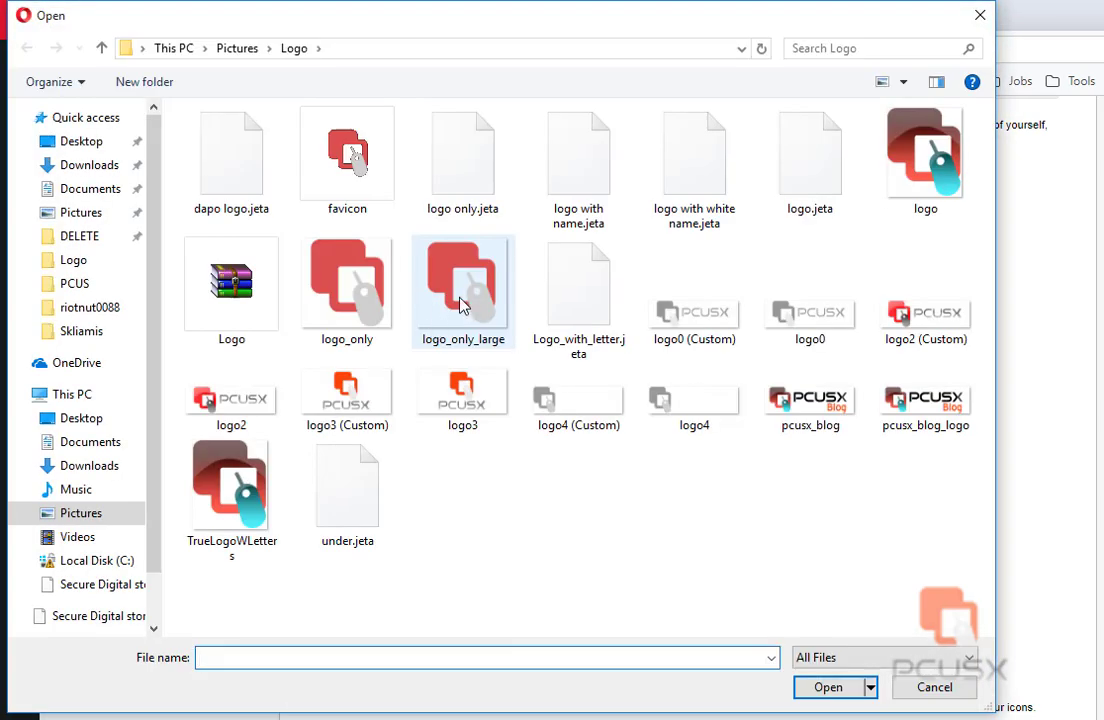
{"action": "left_click", "coordinate": [452, 343]}
{"action": "double_click", "coordinate": [440, 290]}
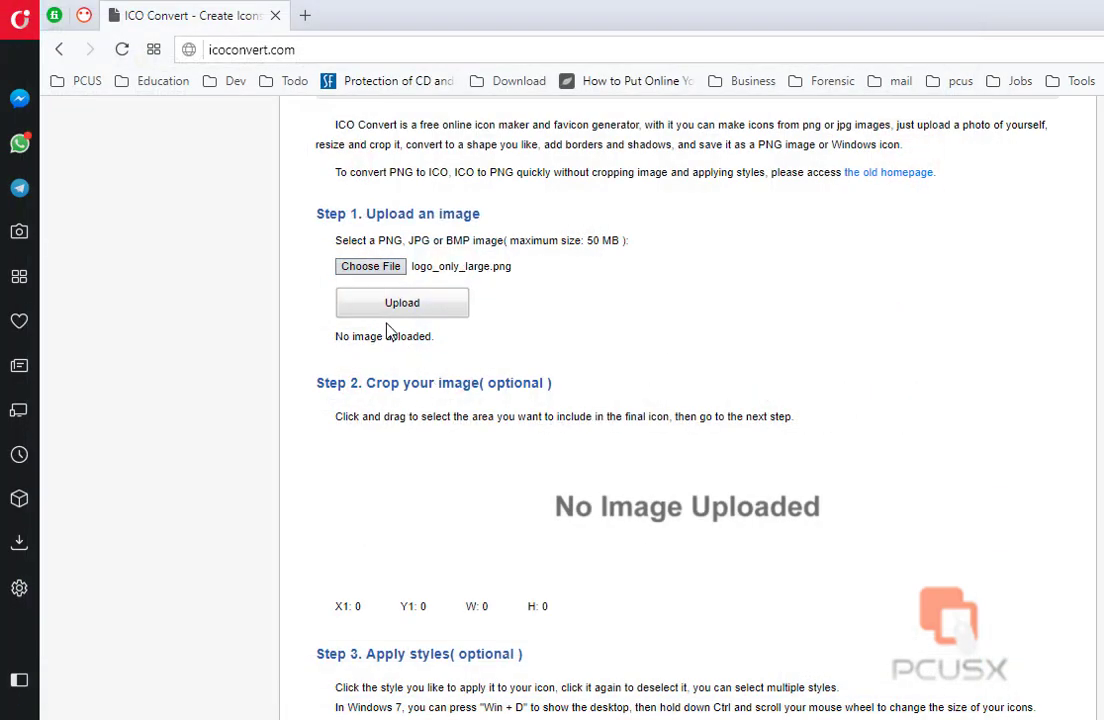
{"action": "left_click", "coordinate": [452, 308]}
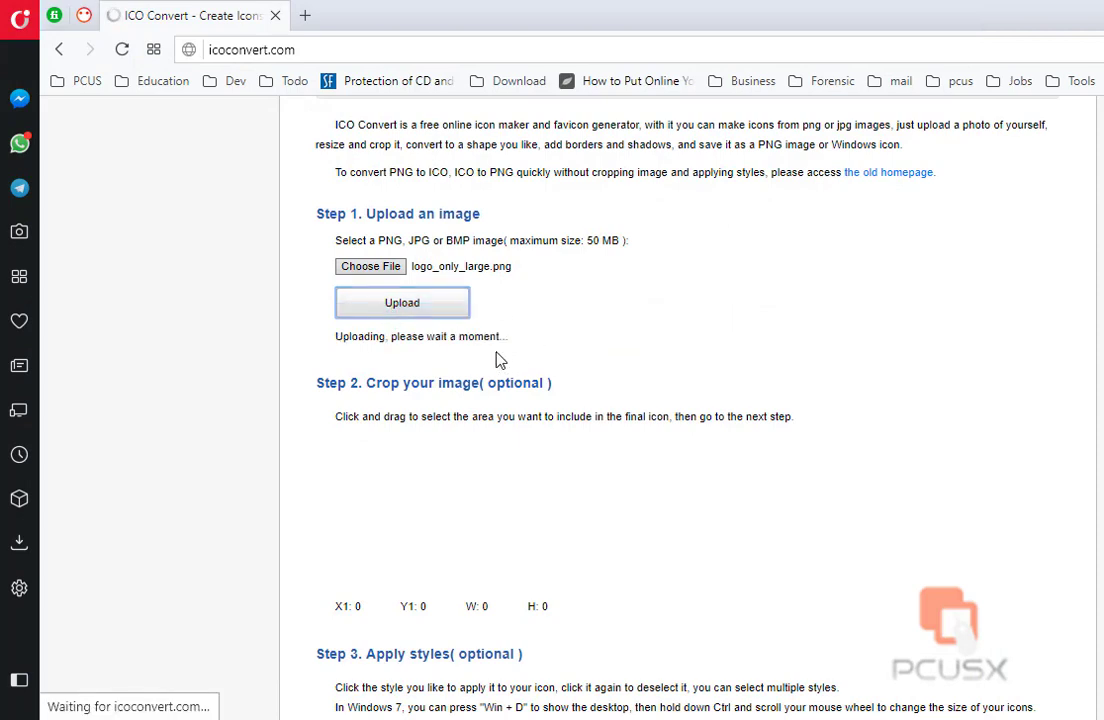
Crop the uploaded image around the whole logo with a square of about 663 by 663, starting near X1 27, Y1 7
{"action": "scroll", "coordinate": [505, 360], "scroll_direction": "down", "scroll_amount": 1}
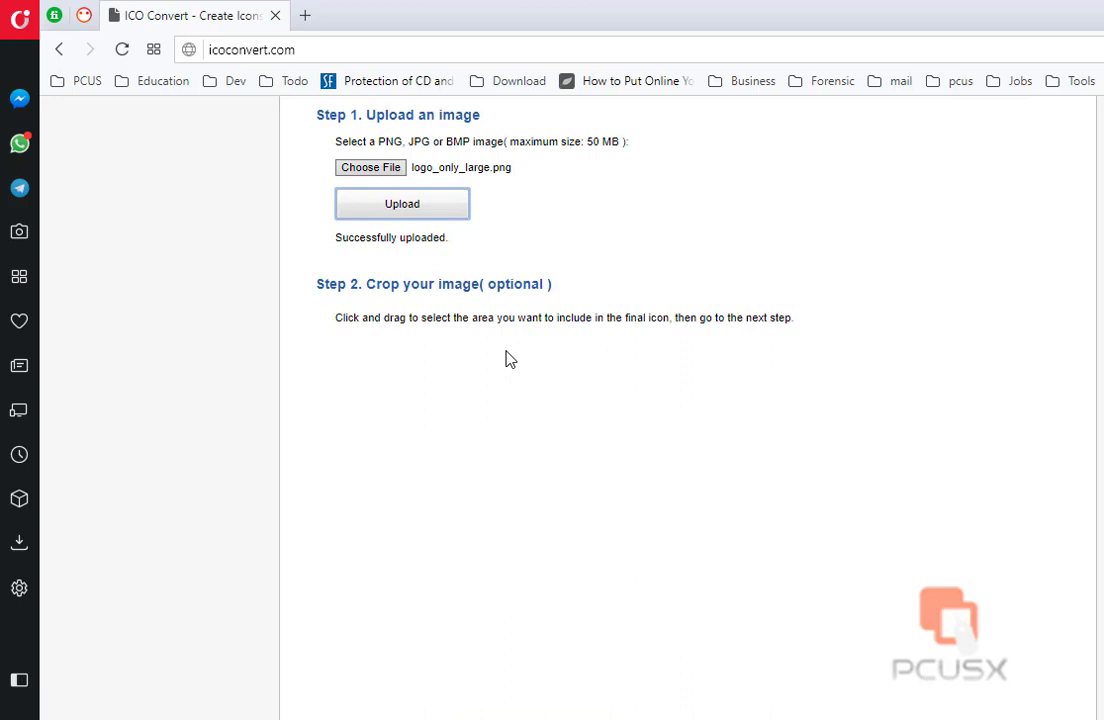
{"action": "scroll", "coordinate": [520, 305], "scroll_direction": "down", "scroll_amount": 1}
{"action": "scroll", "coordinate": [534, 322], "scroll_direction": "down", "scroll_amount": 2}
{"action": "scroll", "coordinate": [545, 306], "scroll_direction": "up", "scroll_amount": 2}
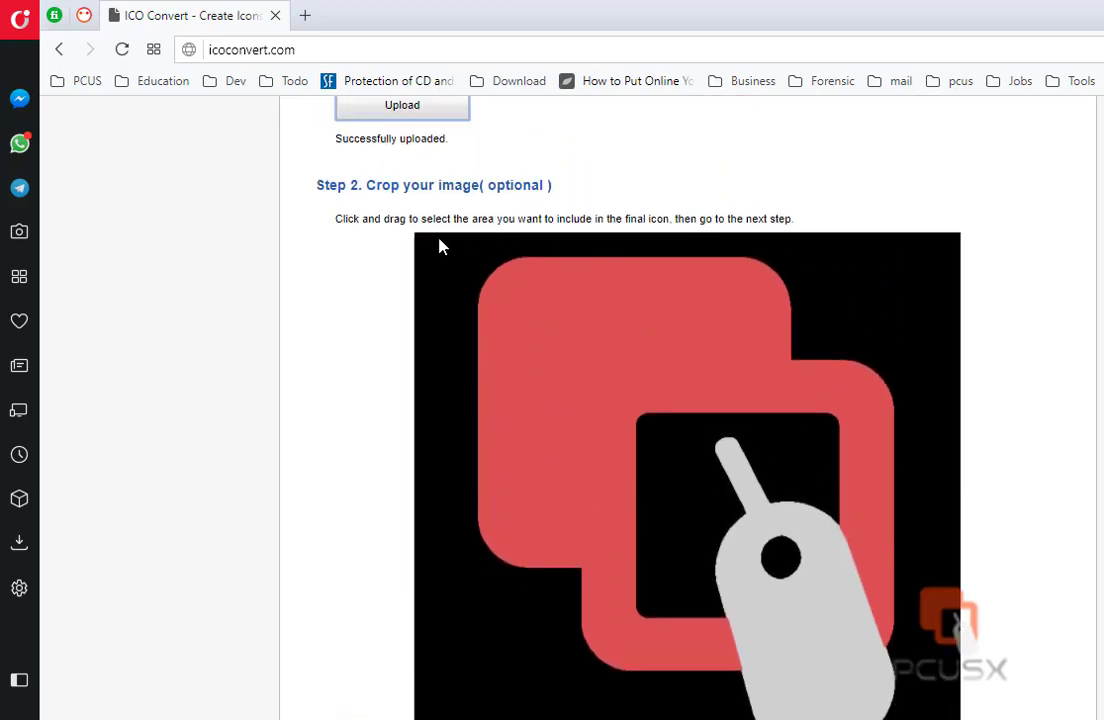
{"action": "scroll", "coordinate": [446, 248], "scroll_direction": "down", "scroll_amount": 1}
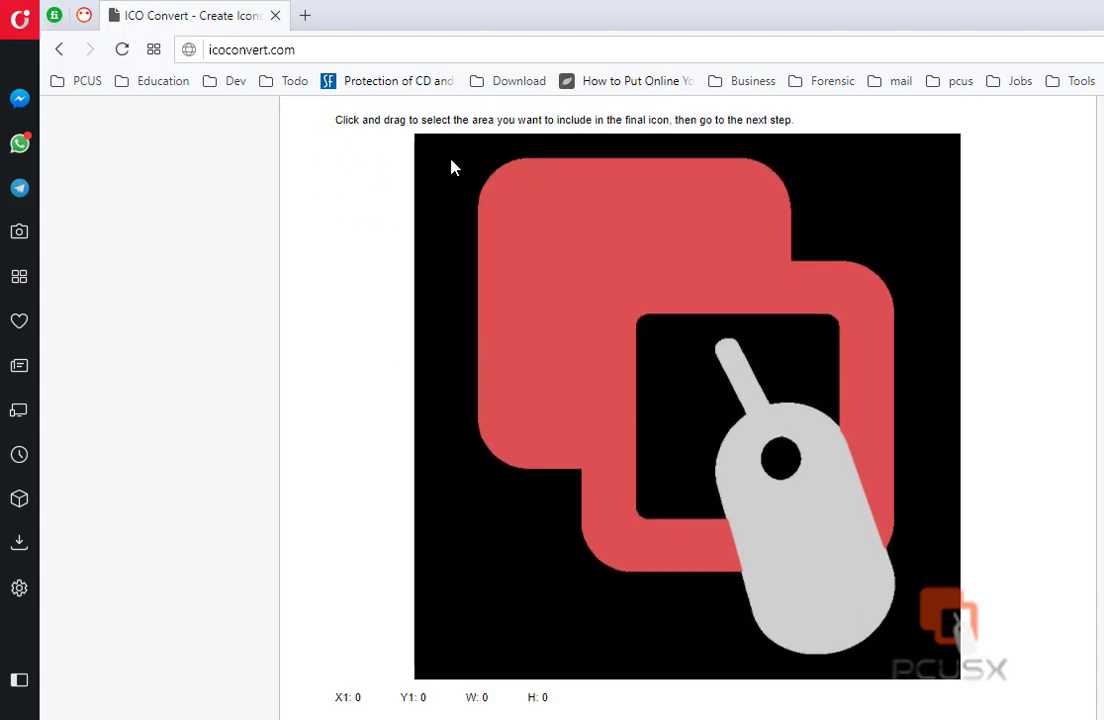
{"action": "left_click_drag", "start_coordinate": [438, 142], "coordinate": [966, 545]}
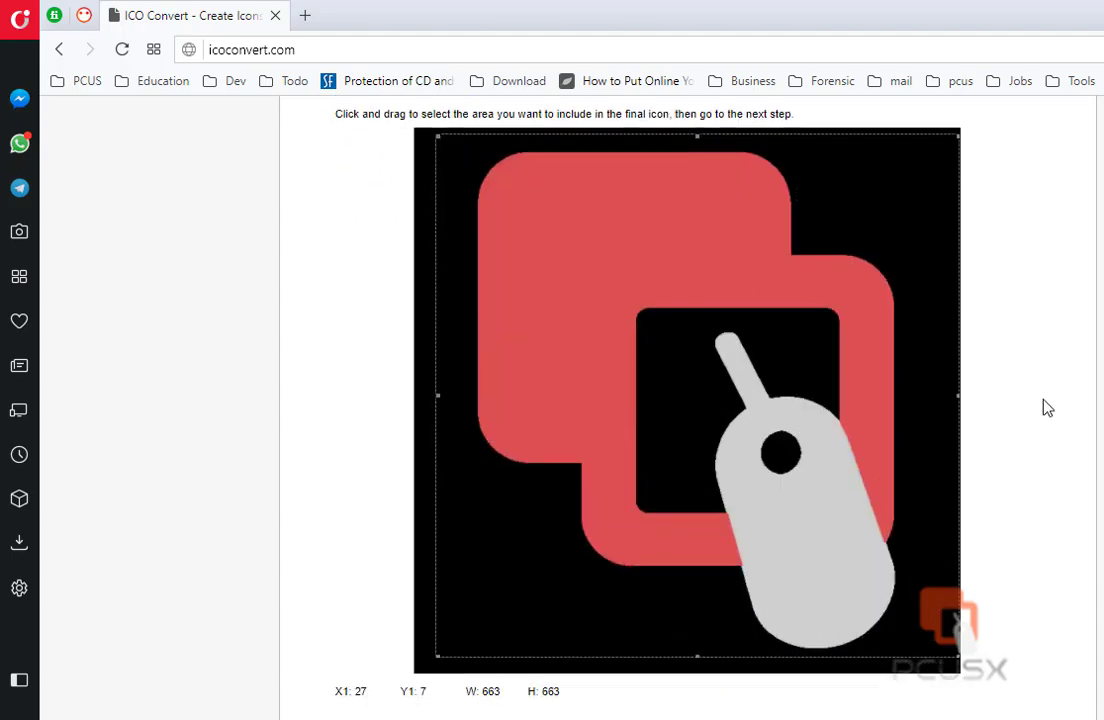
Convert the cropped image without extra styles to ICO for Windows 7, Windows 8, Vista and XP, and download the icon
{"action": "scroll", "coordinate": [1045, 407], "scroll_direction": "down", "scroll_amount": 4}
{"action": "scroll", "coordinate": [1035, 384], "scroll_direction": "down", "scroll_amount": 3}
{"action": "scroll", "coordinate": [1008, 390], "scroll_direction": "up", "scroll_amount": 2}
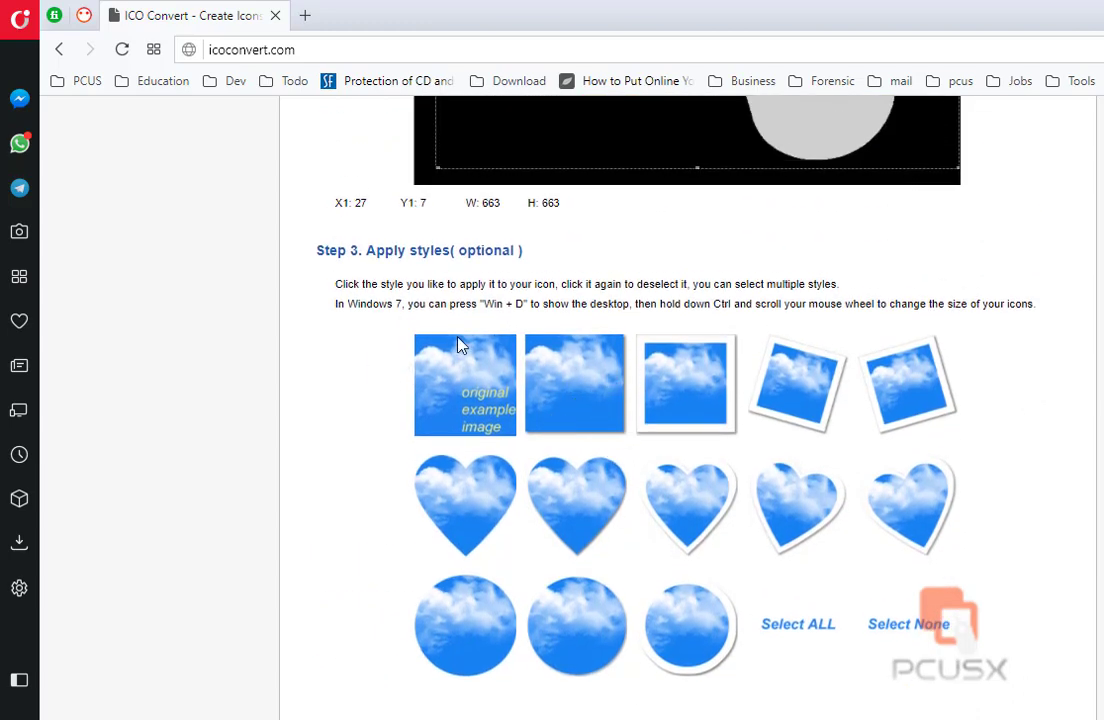
{"action": "scroll", "coordinate": [833, 399], "scroll_direction": "down", "scroll_amount": 4}
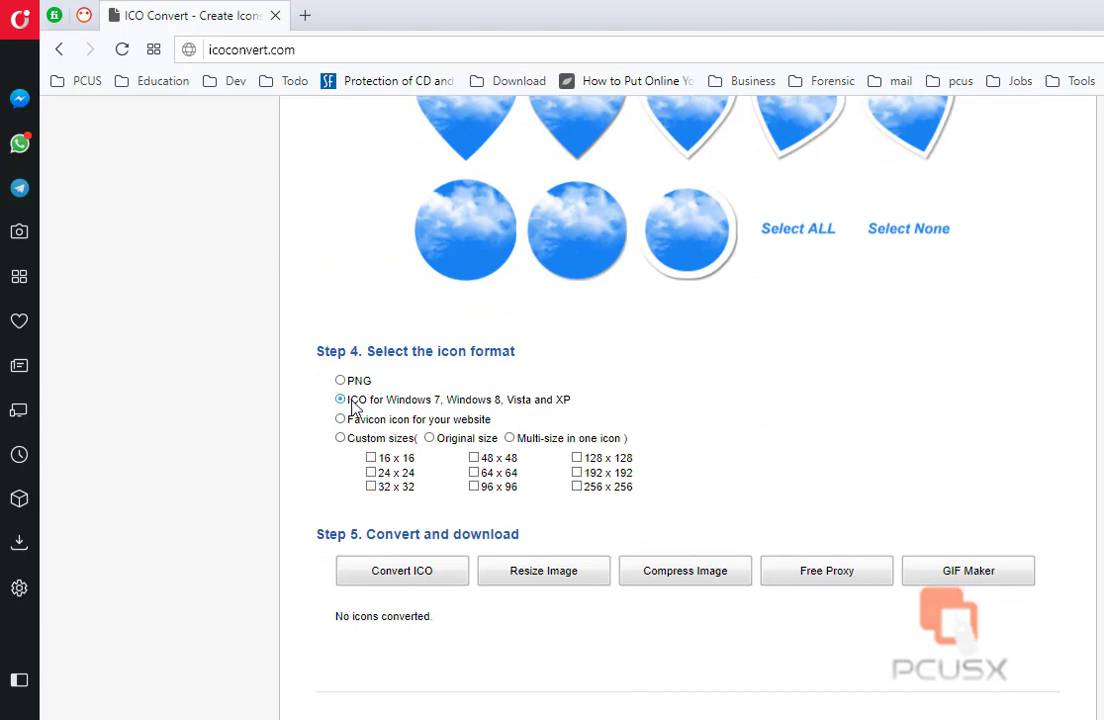
{"action": "scroll", "coordinate": [463, 414], "scroll_direction": "down", "scroll_amount": 1}
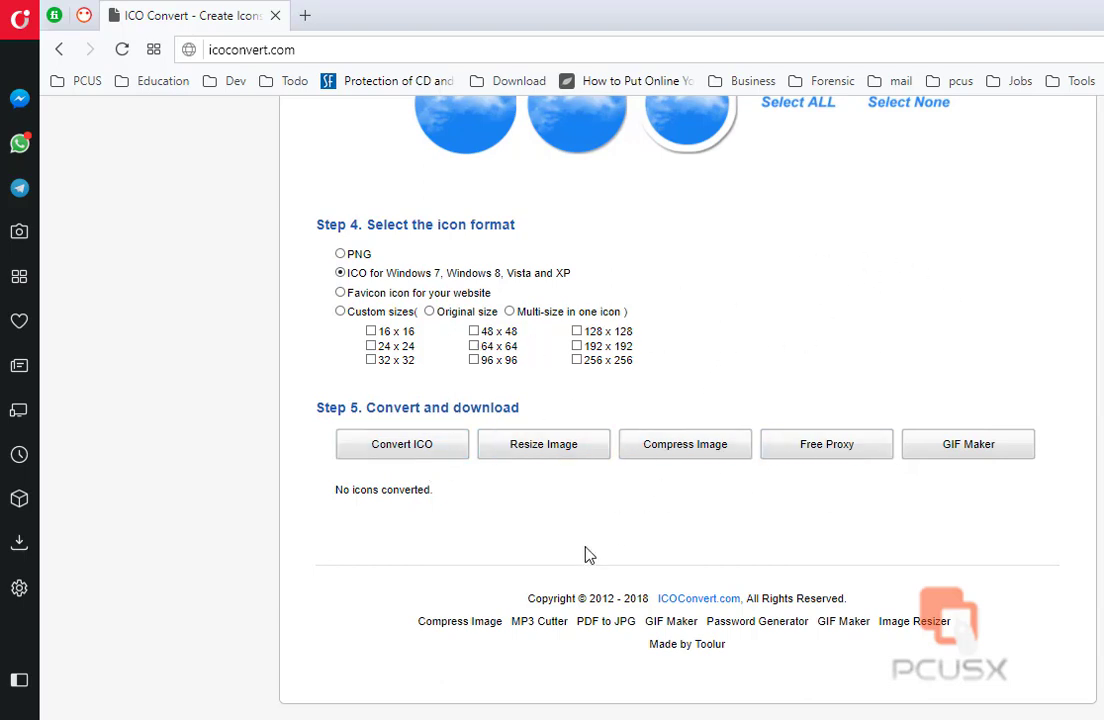
{"action": "left_click", "coordinate": [415, 458]}
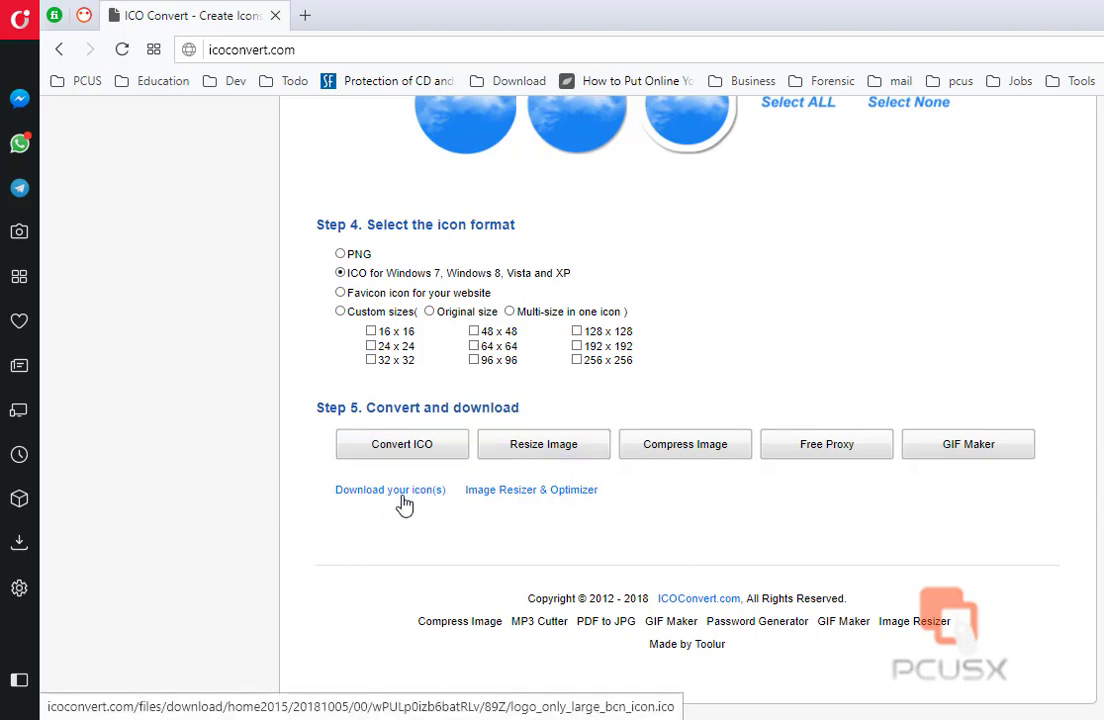
{"action": "left_click", "coordinate": [404, 503]}
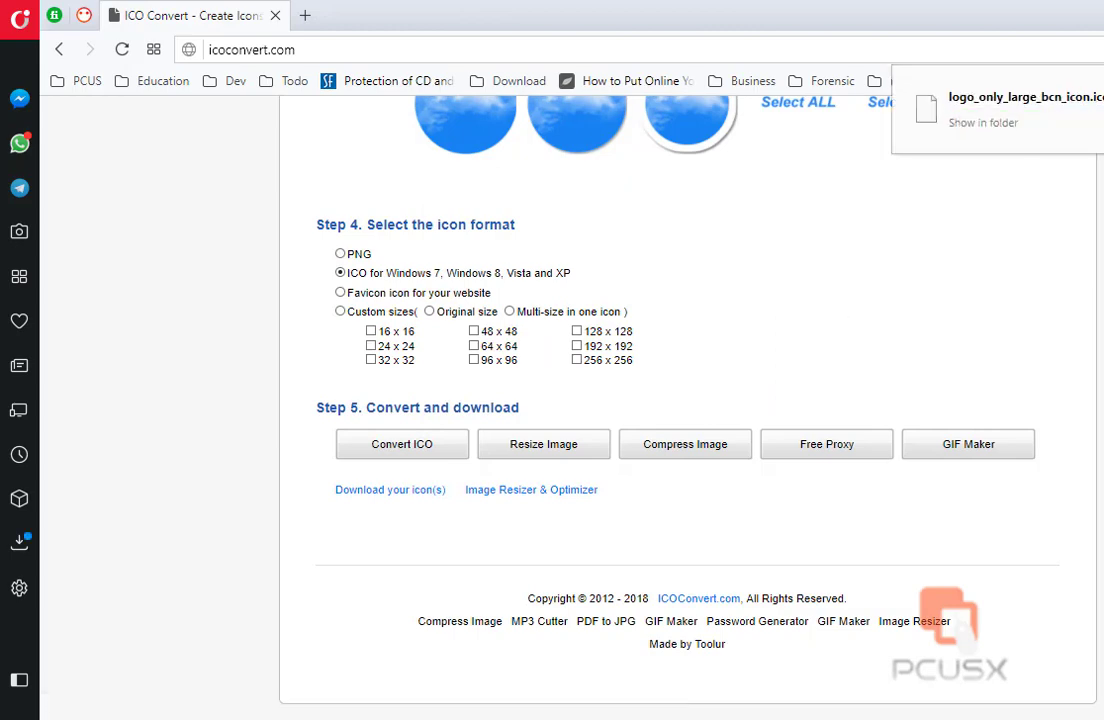
Show the downloaded icon in its folder, and browse for a new icon file from the ACSAS shortcut's properties
{"action": "left_click", "coordinate": [1000, 110]}
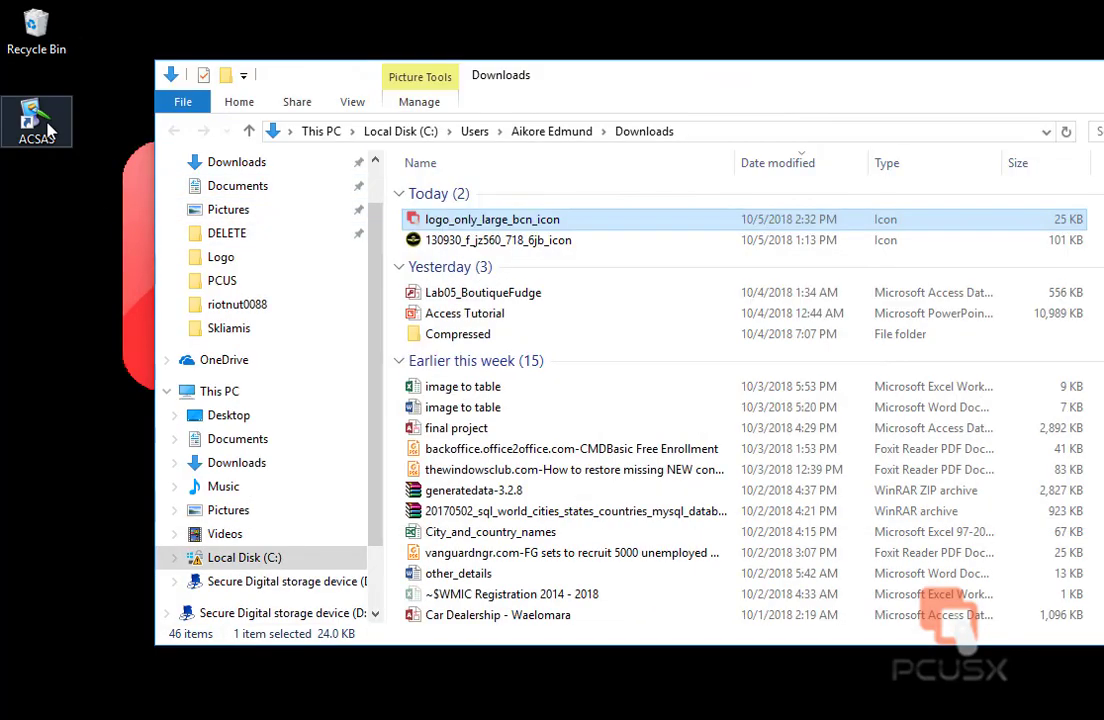
{"action": "left_click", "coordinate": [48, 128]}
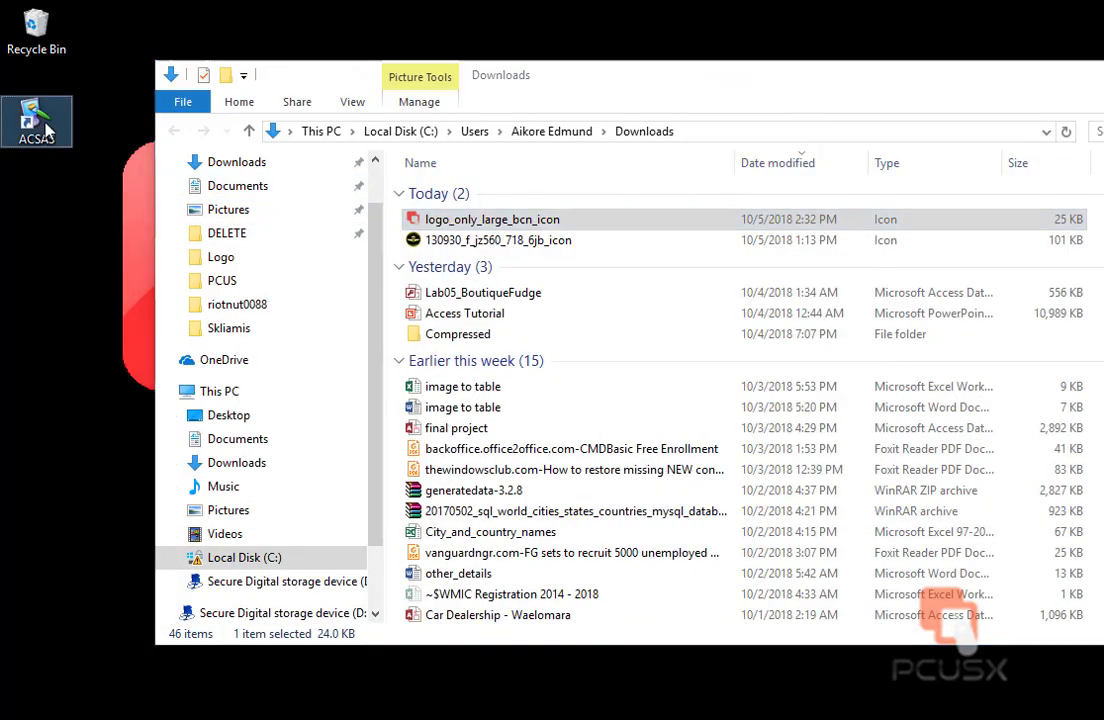
{"action": "right_click", "coordinate": [50, 128]}
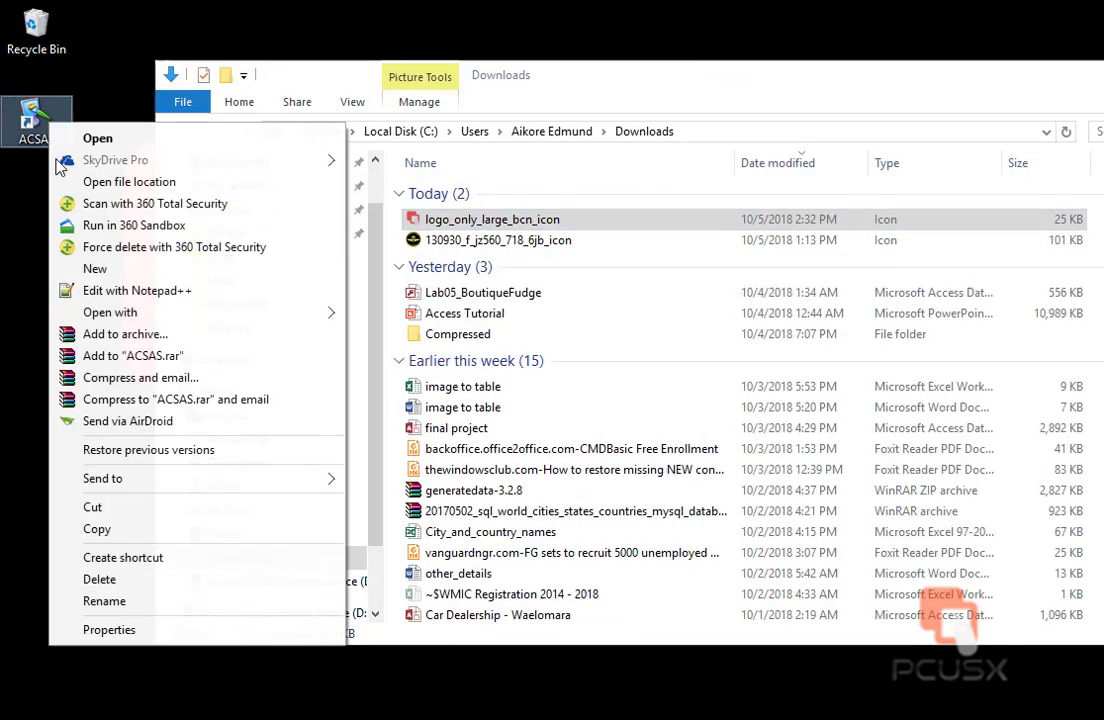
{"action": "left_click", "coordinate": [110, 630]}
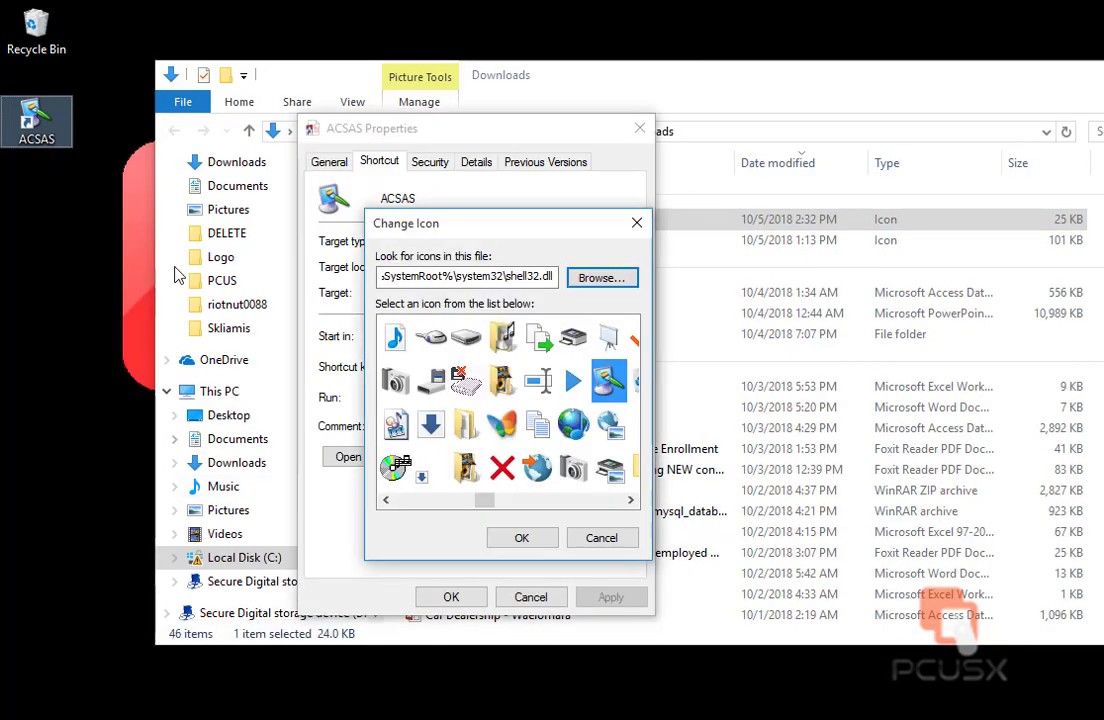
{"action": "left_click", "coordinate": [602, 280]}
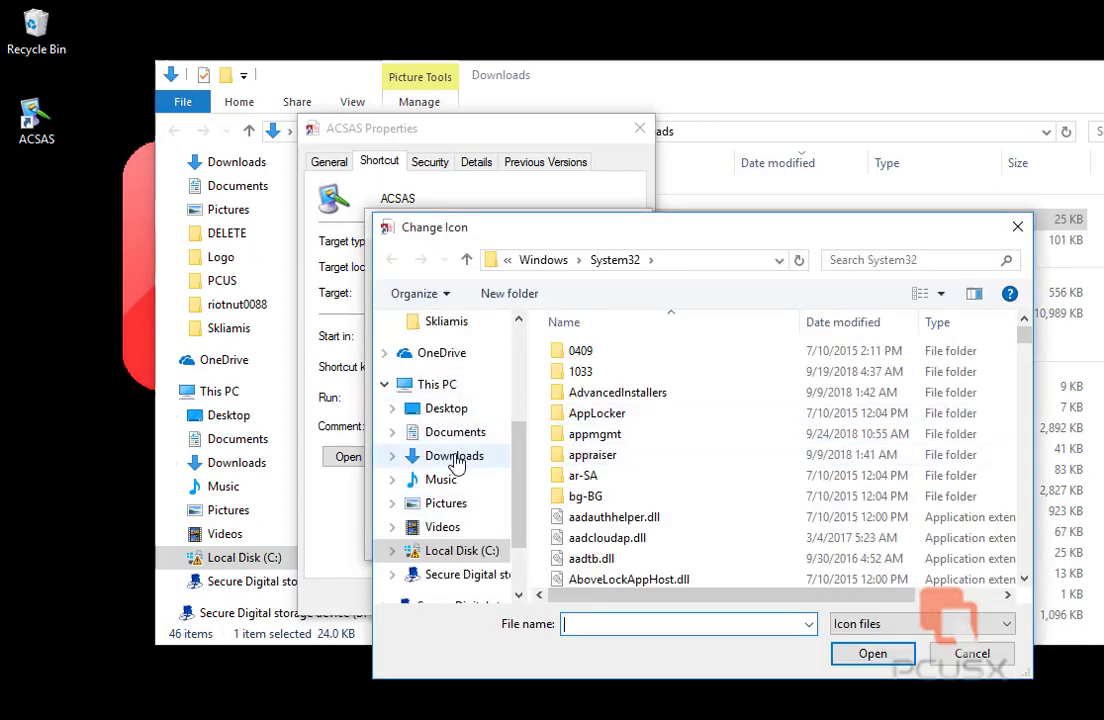
Set logo_only_large_bcn_icon from the Downloads folder as the ACSAS shortcut's icon, and apply the change
{"action": "left_click", "coordinate": [455, 457]}
{"action": "left_click", "coordinate": [608, 428]}
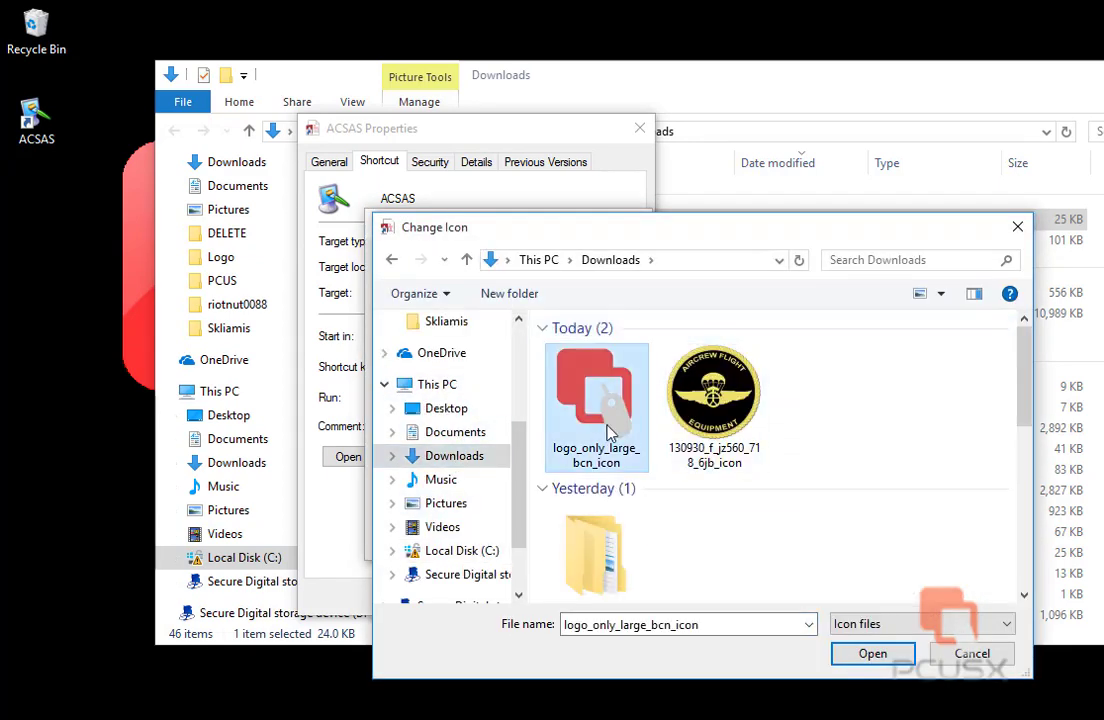
{"action": "left_click", "coordinate": [868, 653]}
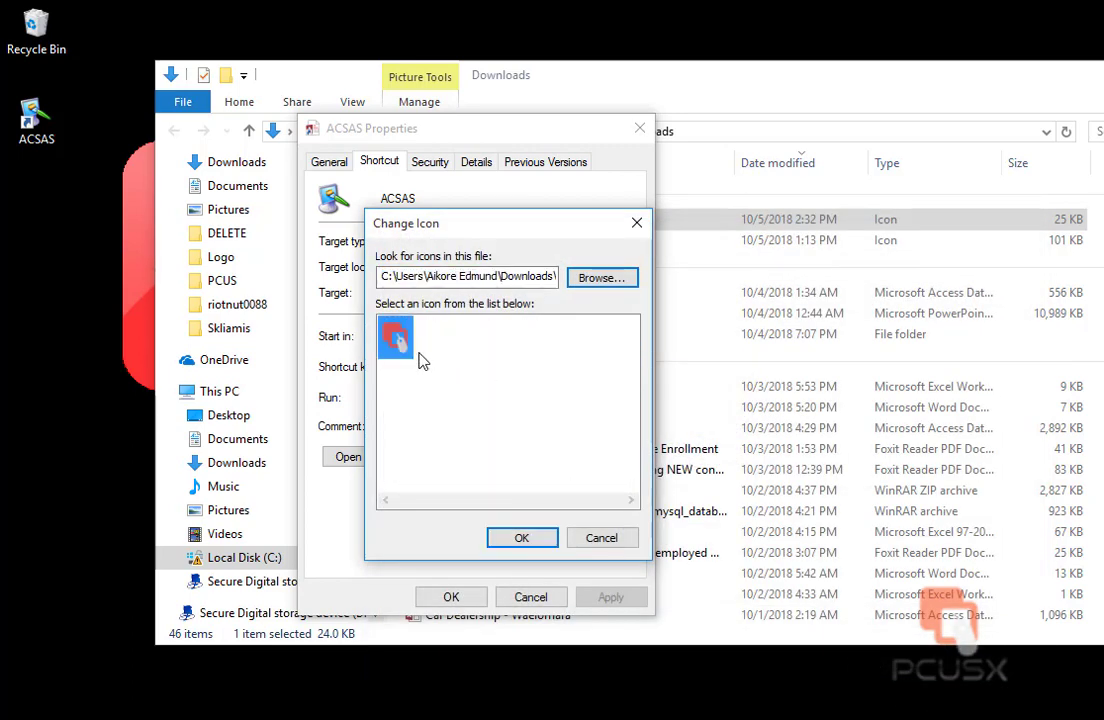
{"action": "left_click", "coordinate": [527, 545]}
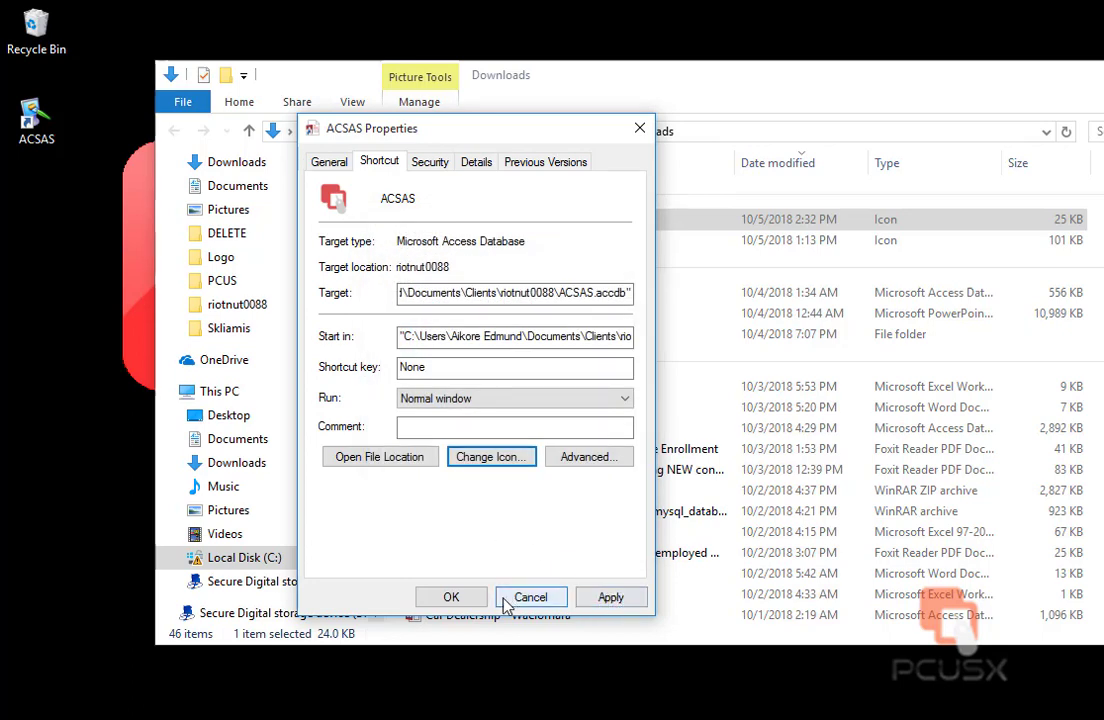
{"action": "left_click", "coordinate": [611, 597]}
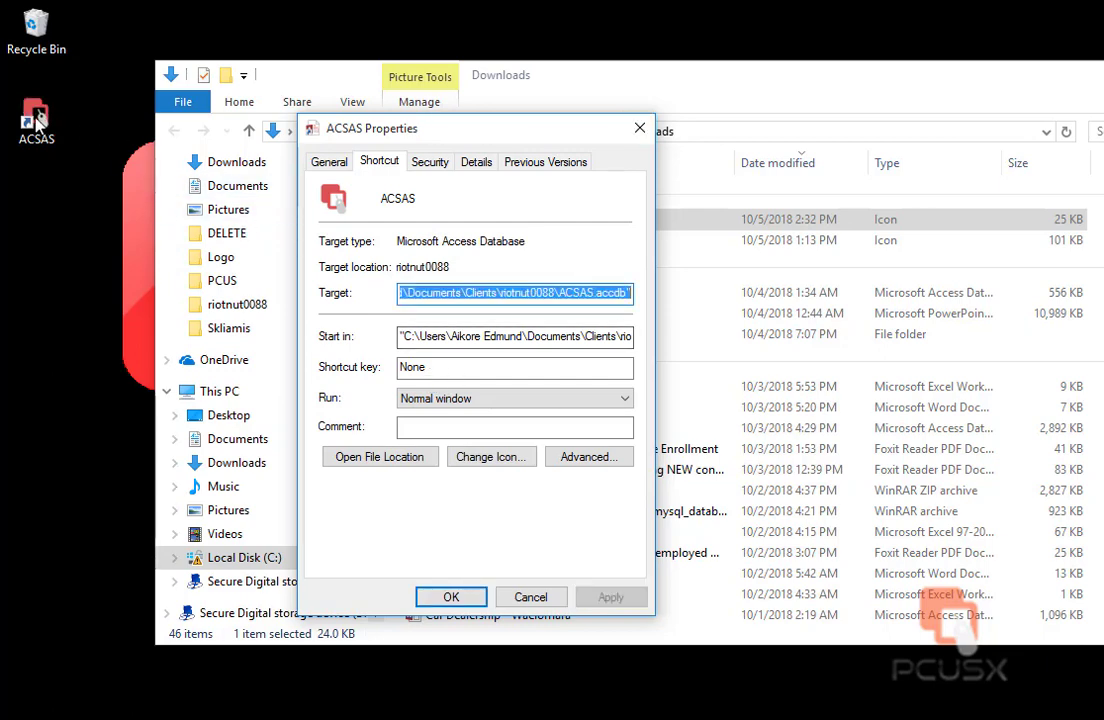
{"action": "left_click", "coordinate": [447, 598]}
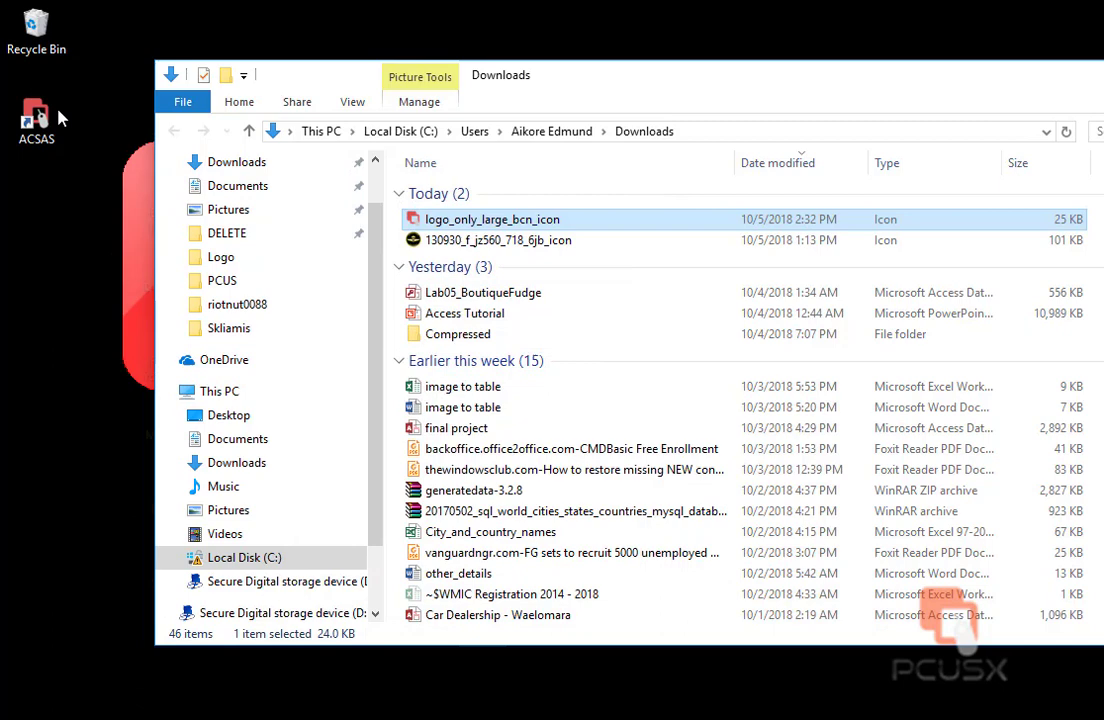
Reopen the properties of the ACSAS desktop shortcut
{"action": "left_click", "coordinate": [35, 120]}
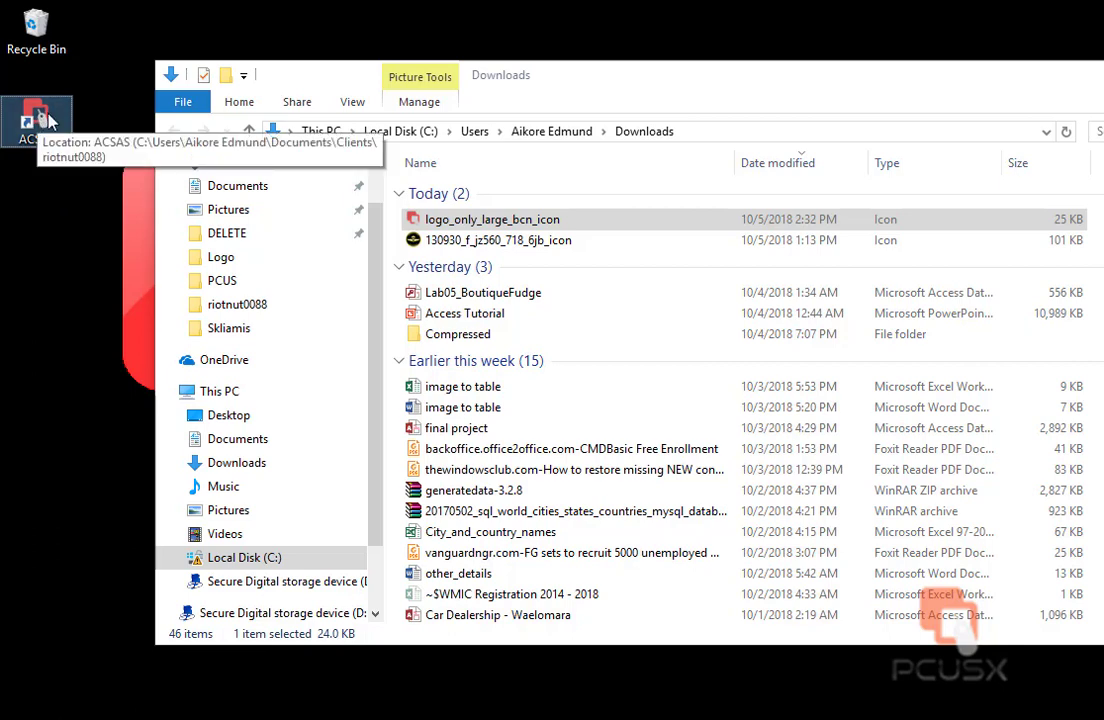
{"action": "right_click", "coordinate": [52, 112]}
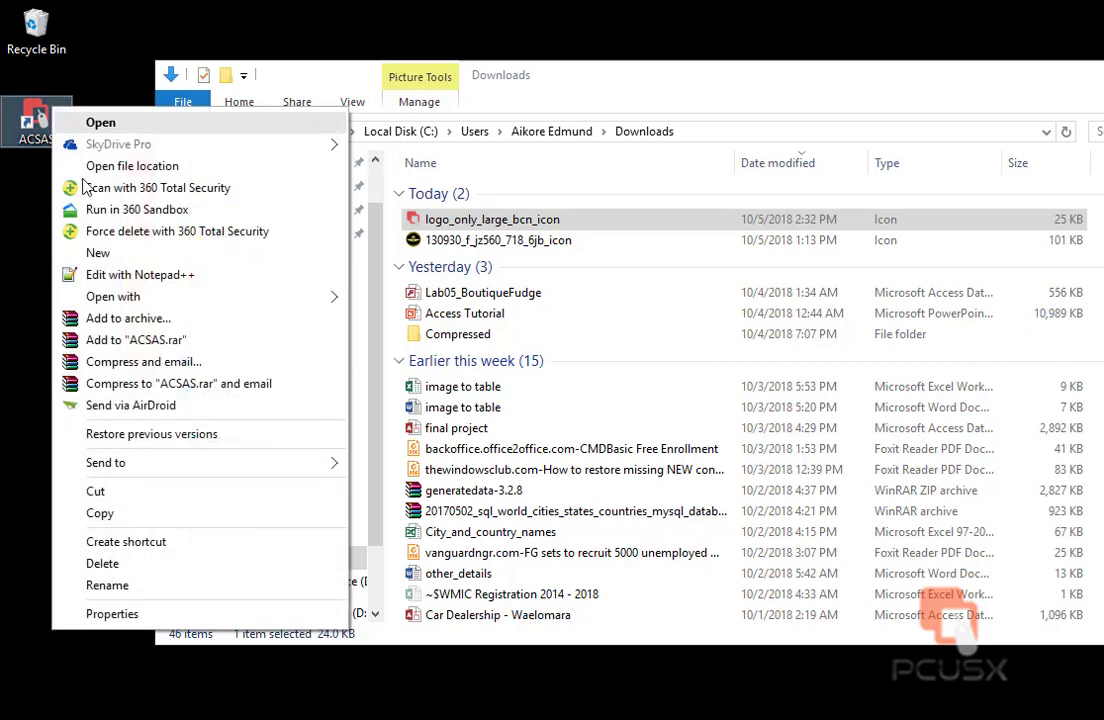
{"action": "left_click", "coordinate": [150, 614]}
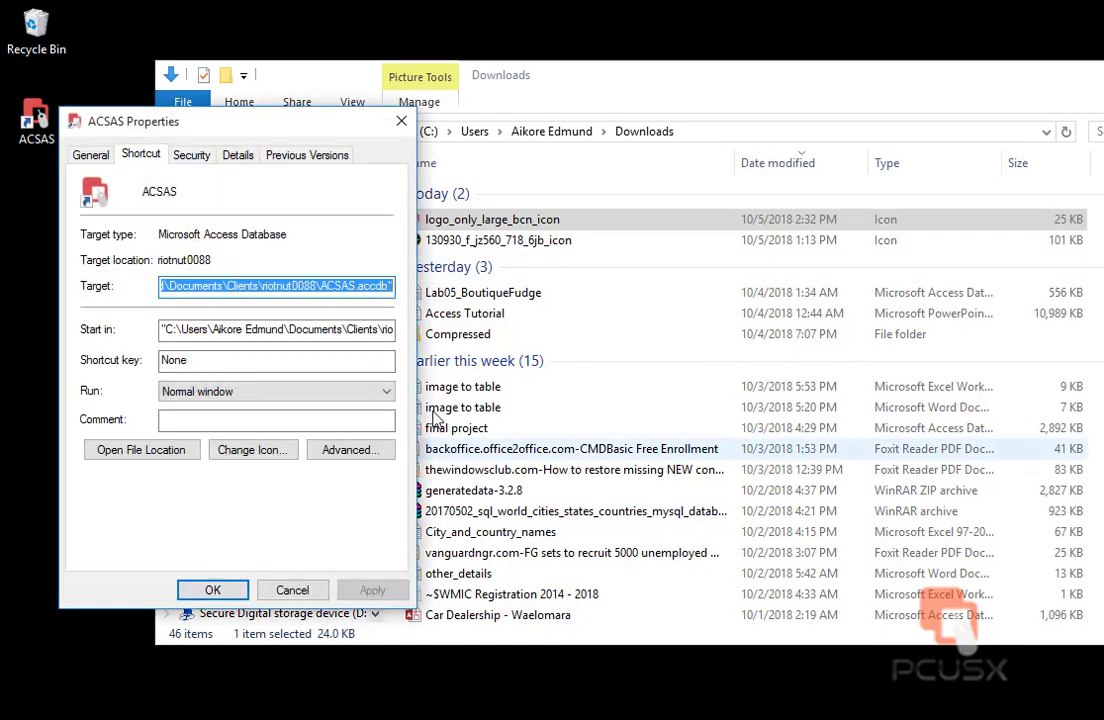